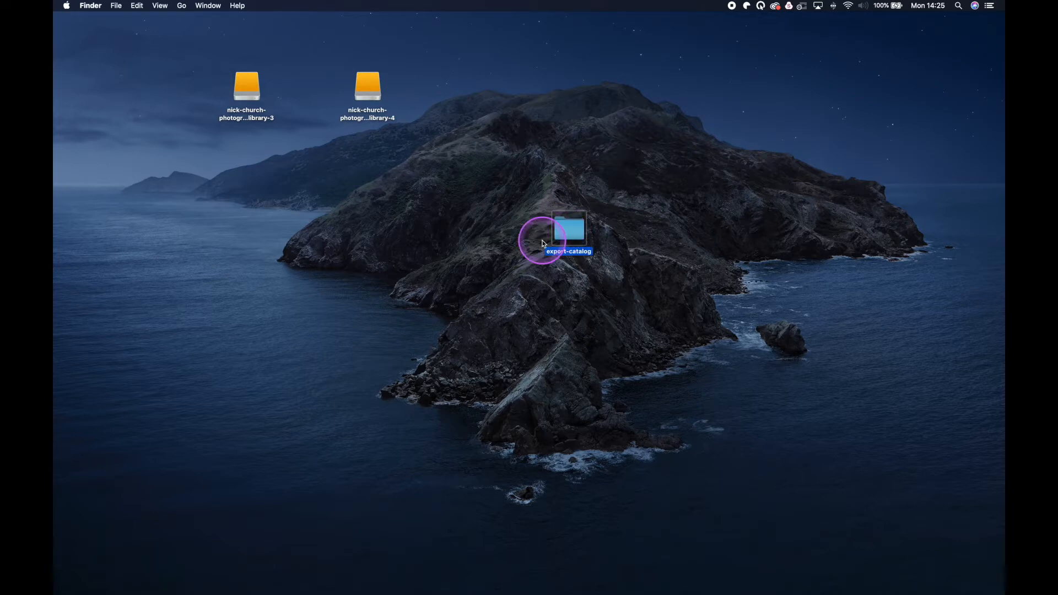
Step: Switch to Lightroom Classic and reveal the Lightroom Develop presets folder in Finder from the Presets preferences
key(ctrl+Right)
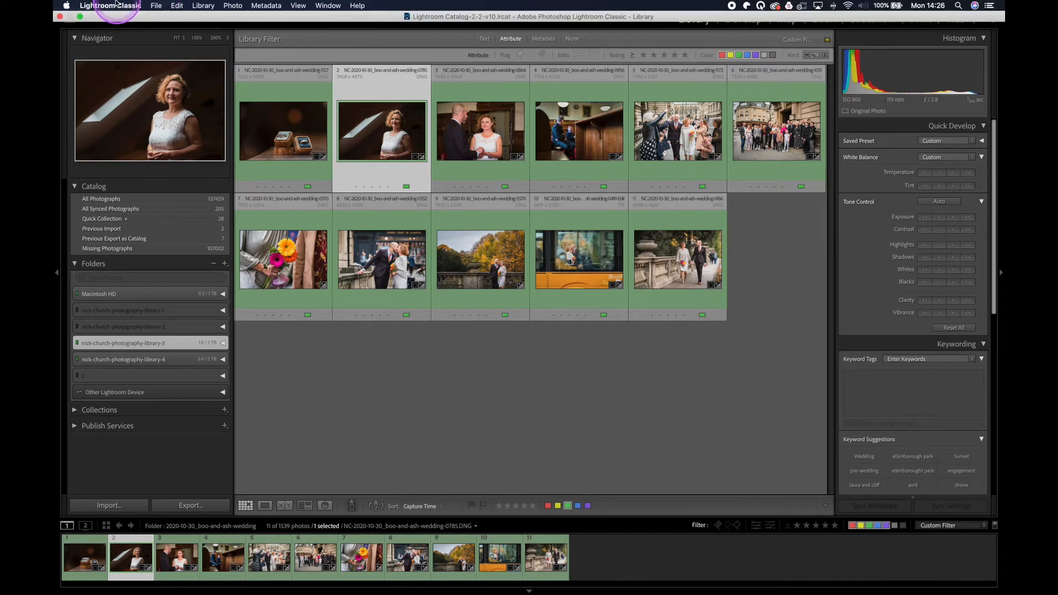
click(102, 6)
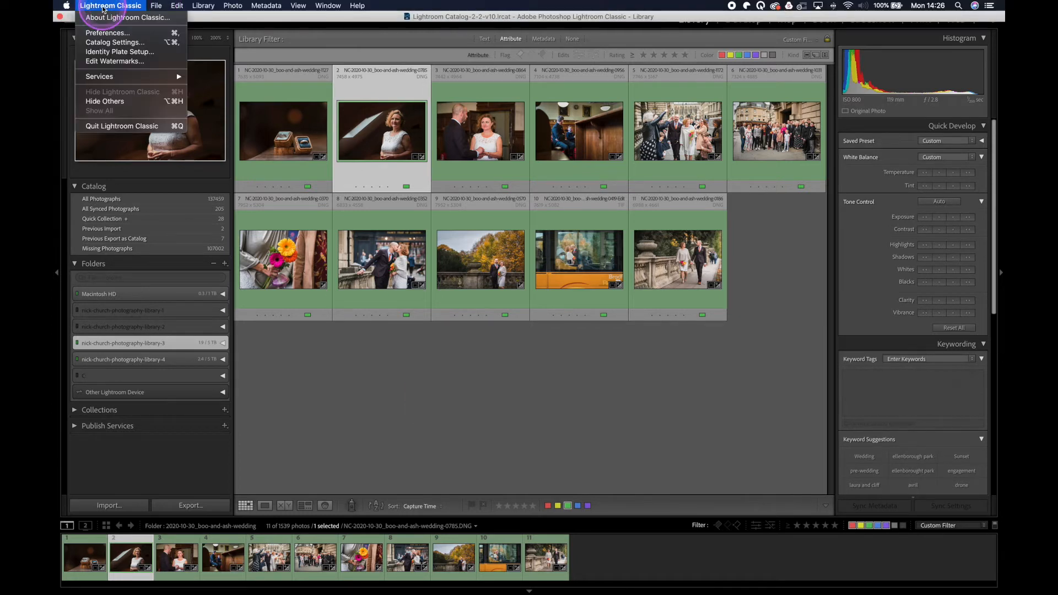
click(96, 33)
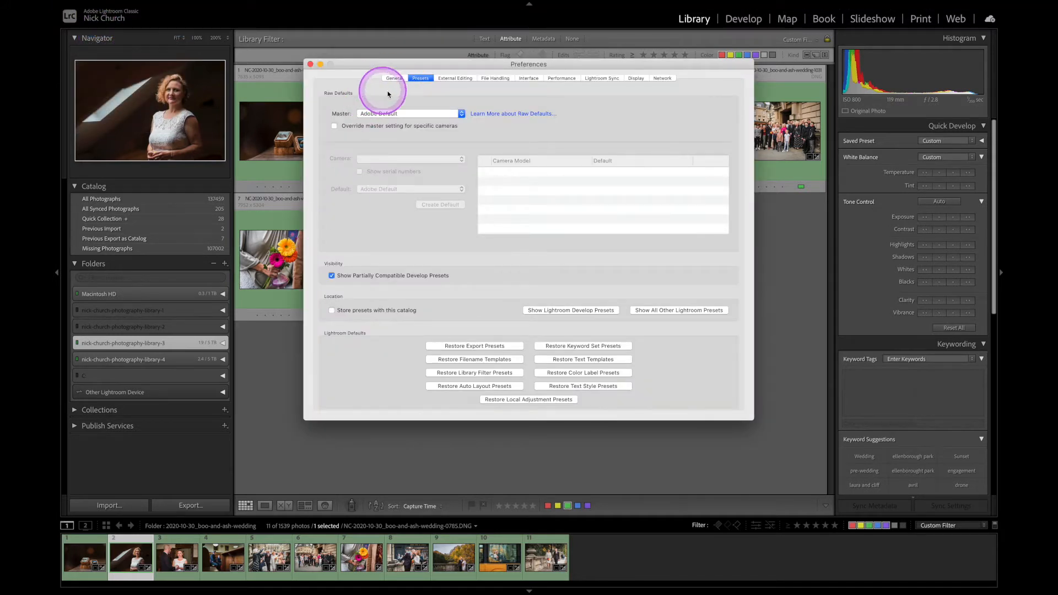
click(394, 78)
click(420, 78)
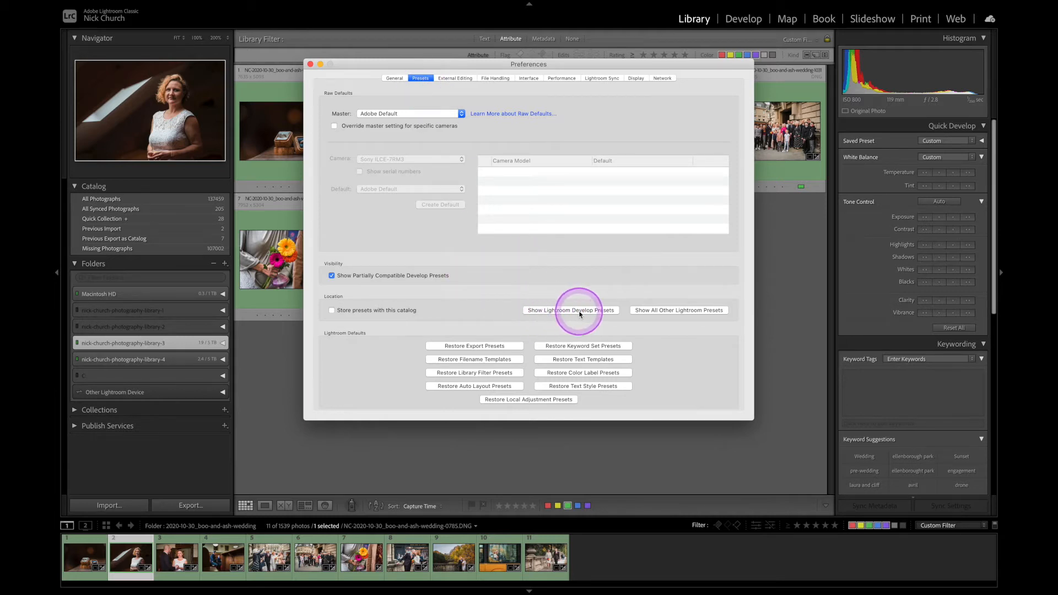
click(579, 311)
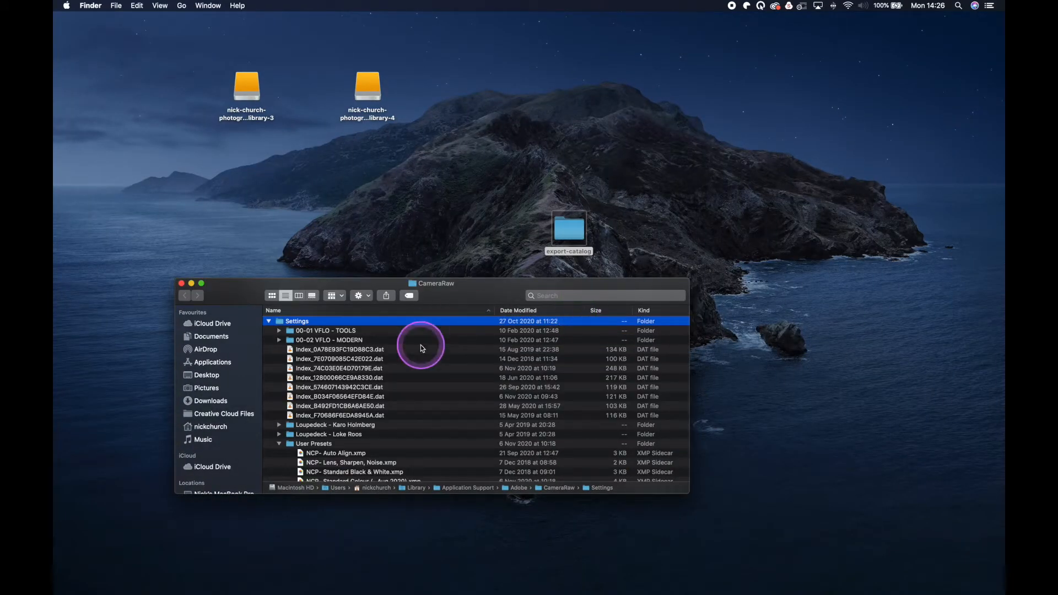
Step: Copy all twelve XMP files in the User Presets folder, from NCP- Auto Align.xmp through SJD- General Clour.xmp
scroll(371, 397, down, 5)
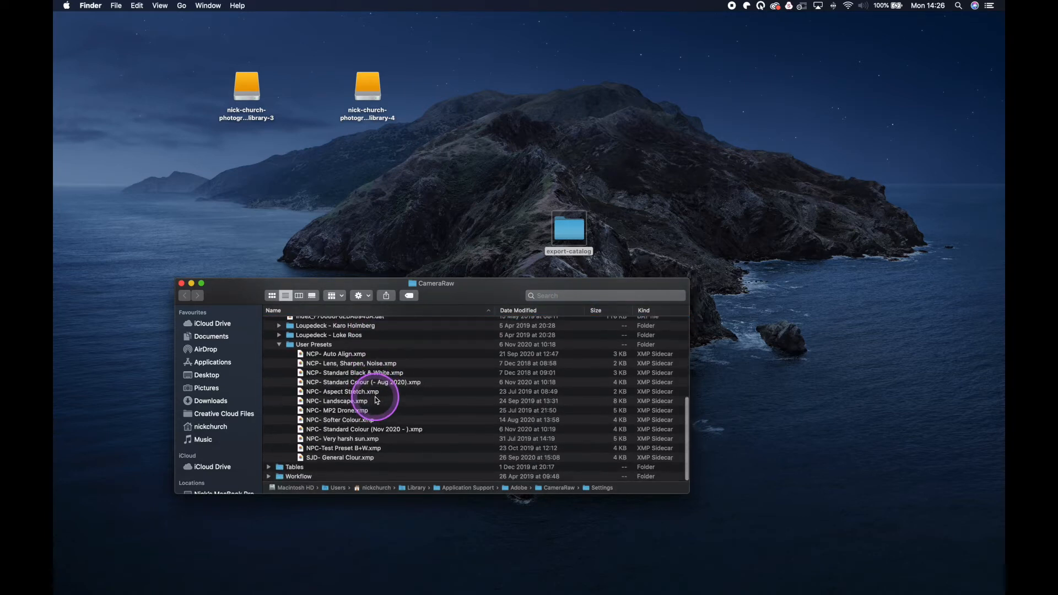
click(335, 355)
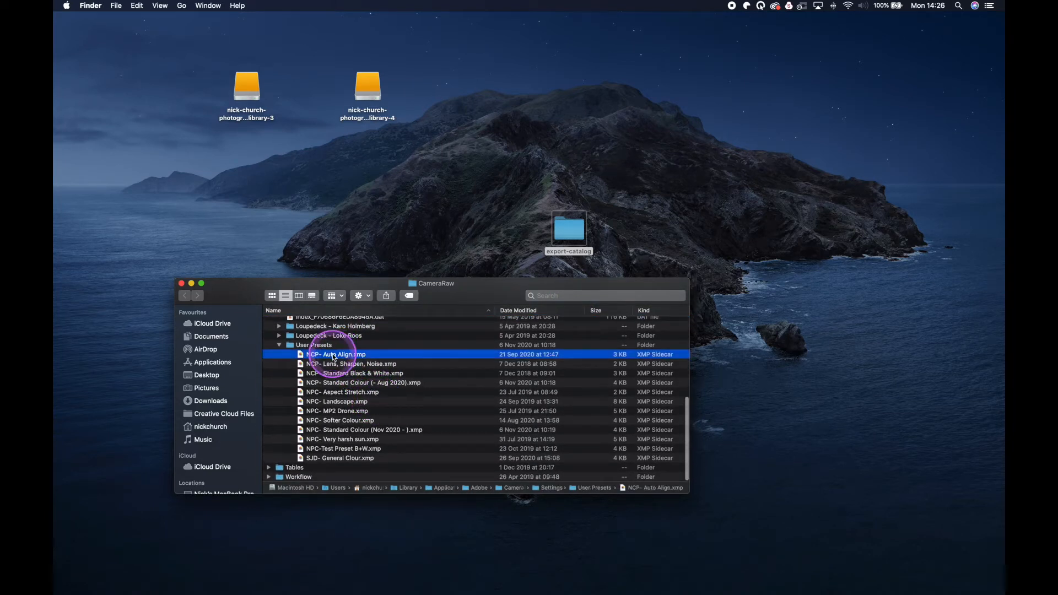
shift+click(362, 460)
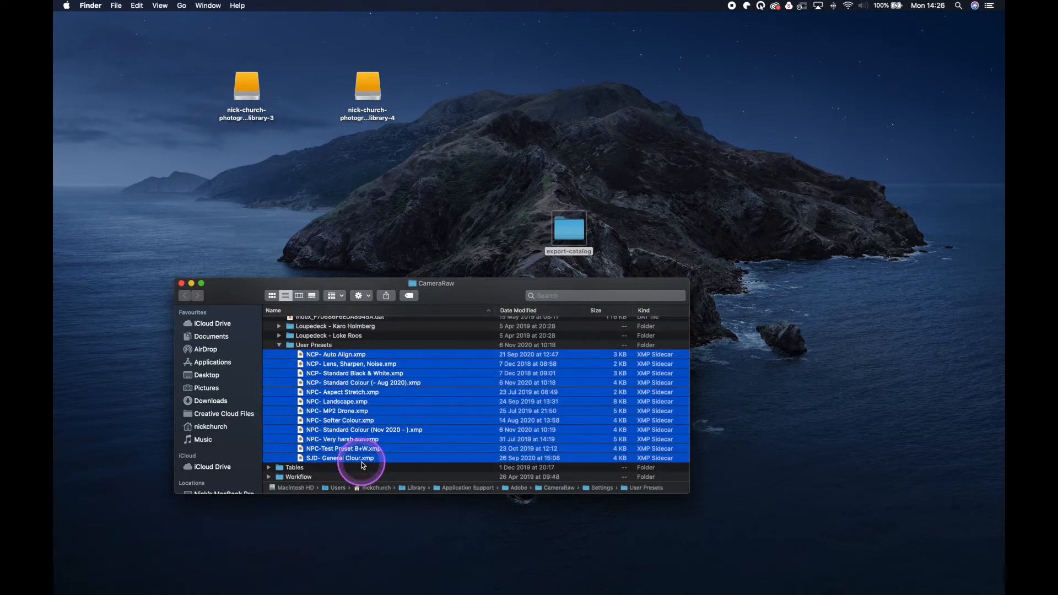
right_click(355, 422)
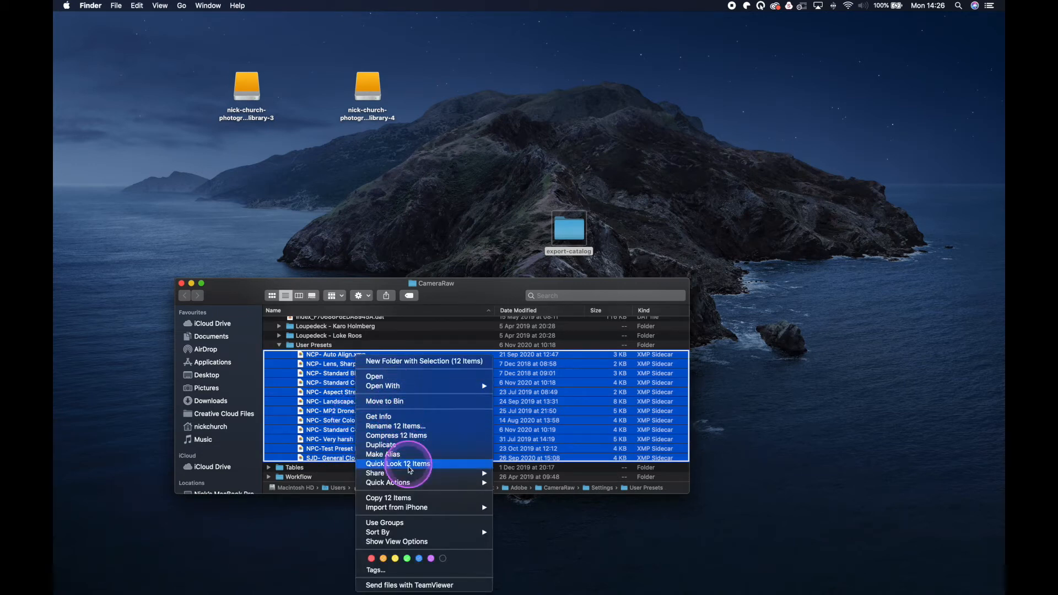
click(406, 498)
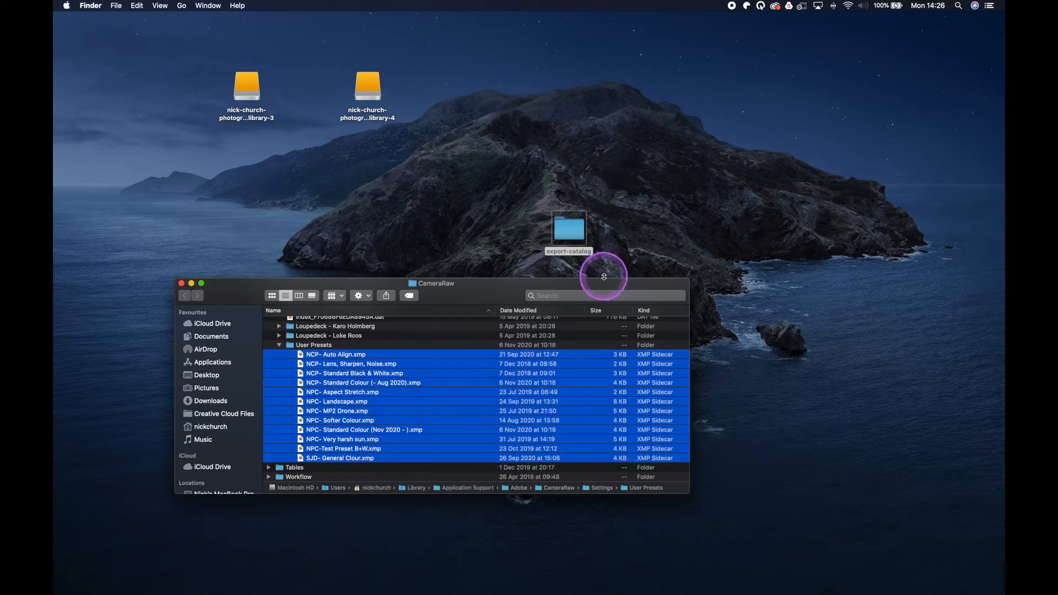
Step: Paste the copied preset files into the presets subfolder of export-catalog on the desktop and return to the parent folder
click(609, 265)
double_click(574, 235)
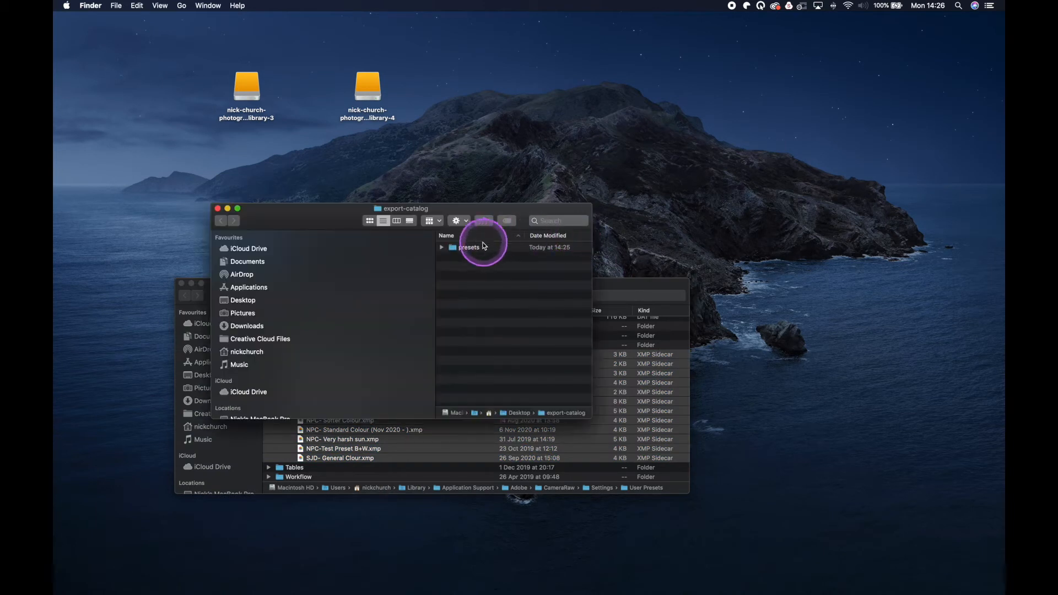
double_click(466, 247)
right_click(496, 298)
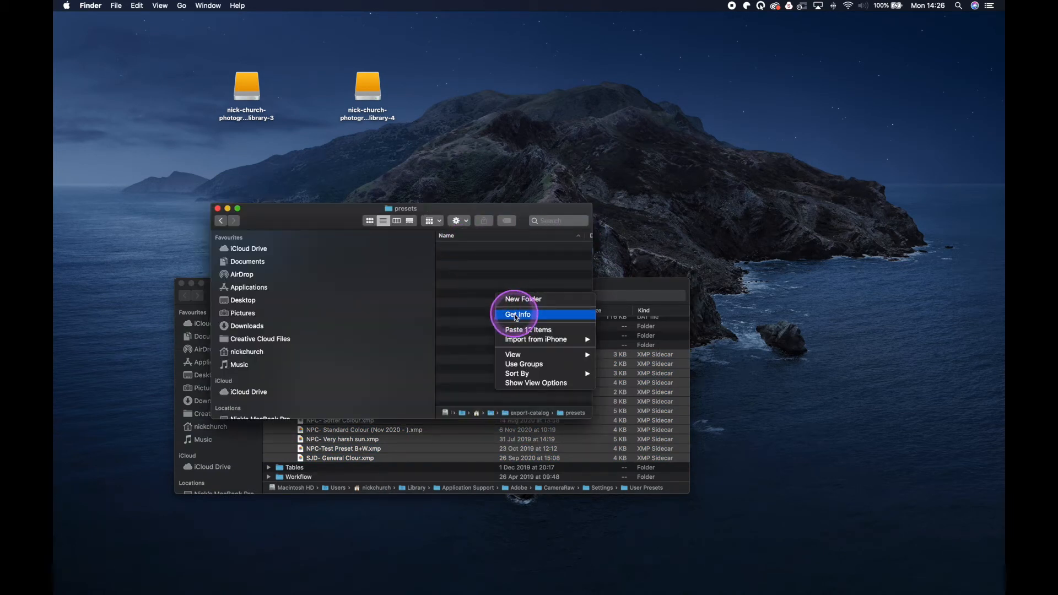
click(517, 330)
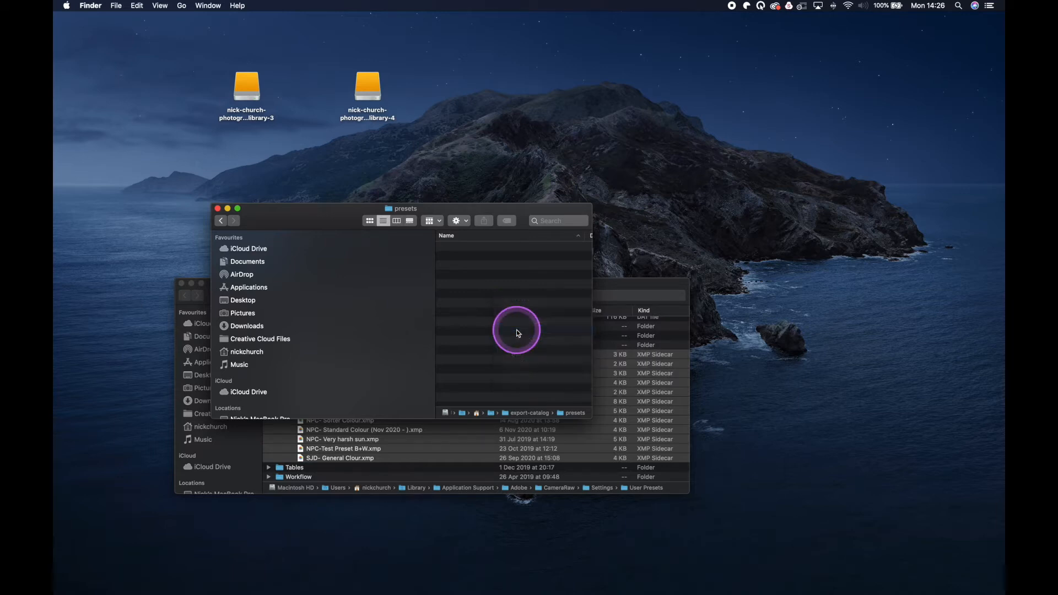
click(220, 220)
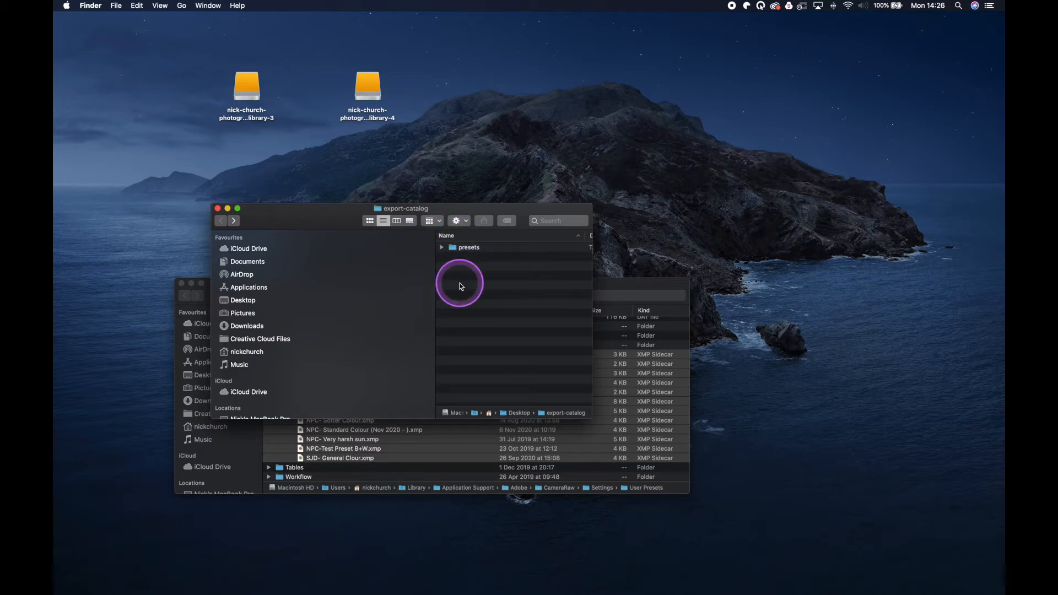
Step: From the Lightroom preferences, reveal the other Lightroom presets, examine the Local Adjustment Presets folder, and close both windows
key(ctrl+Right)
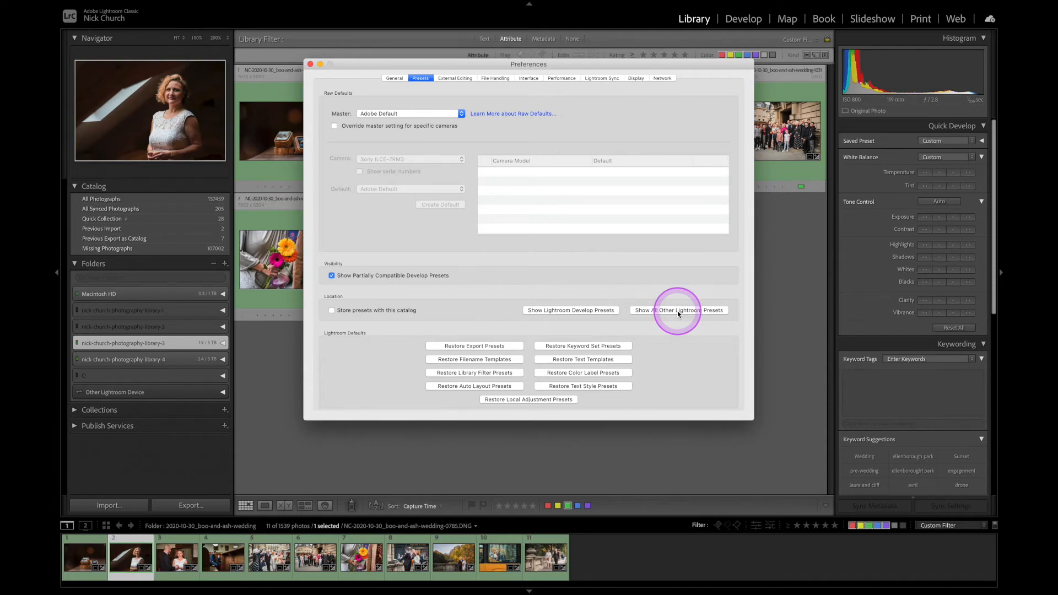
click(676, 311)
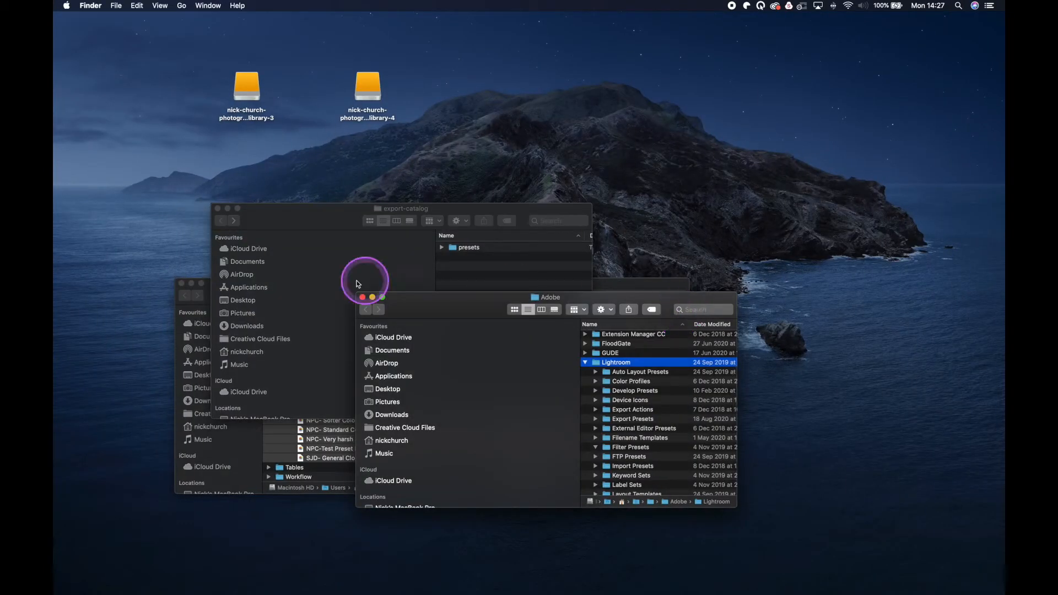
scroll(624, 433, down, 5)
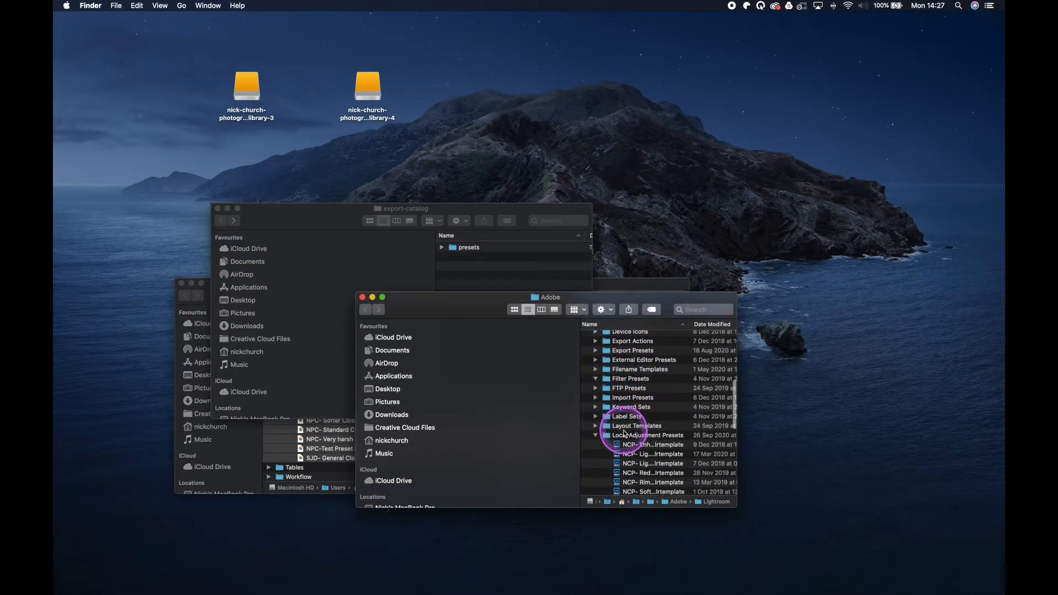
scroll(666, 451, down, 3)
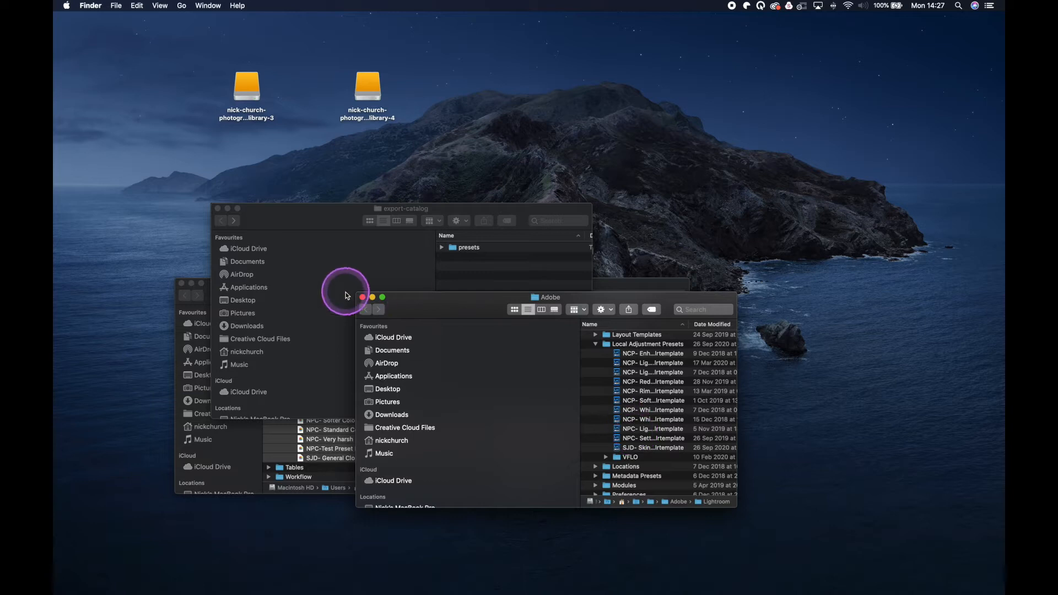
click(362, 297)
key(ctrl+Right)
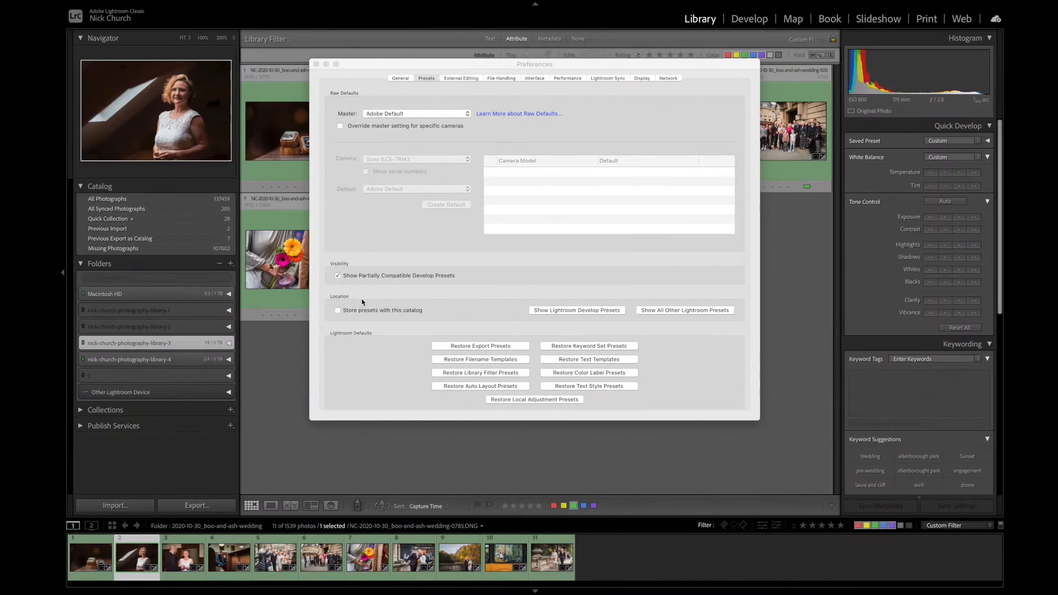
click(307, 65)
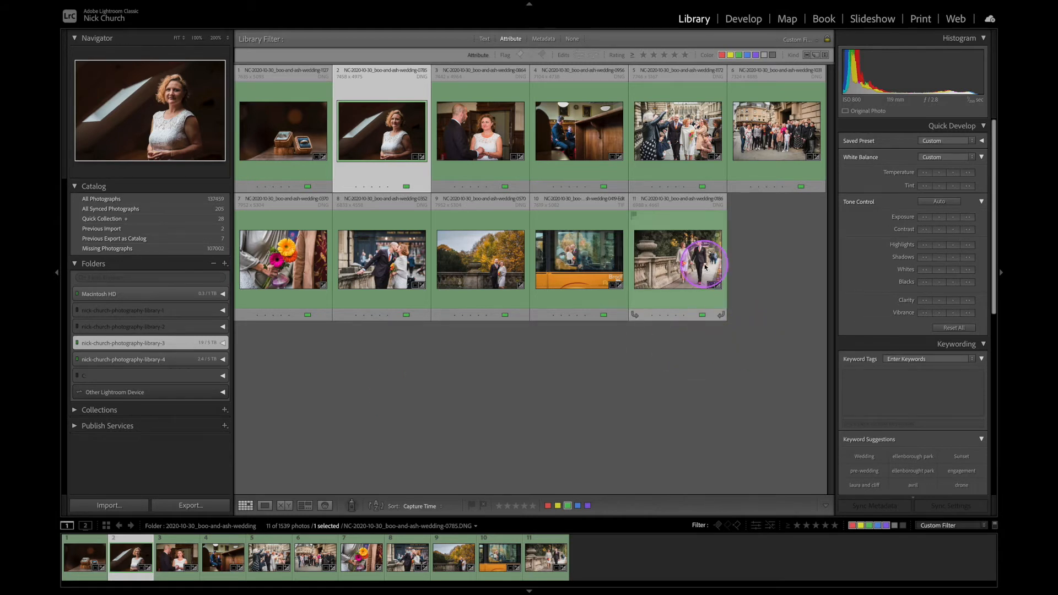
Step: Export all the filtered wedding photos as a catalog named test-catalog-export into the export-catalog folder, including Smart Previews but no negative files
key(super+a)
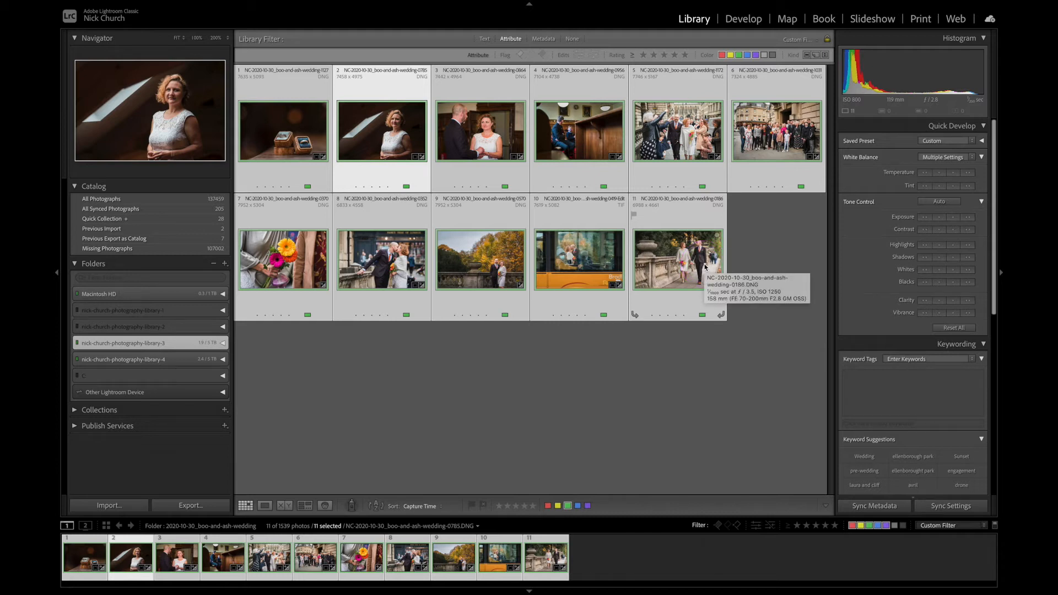
click(106, 7)
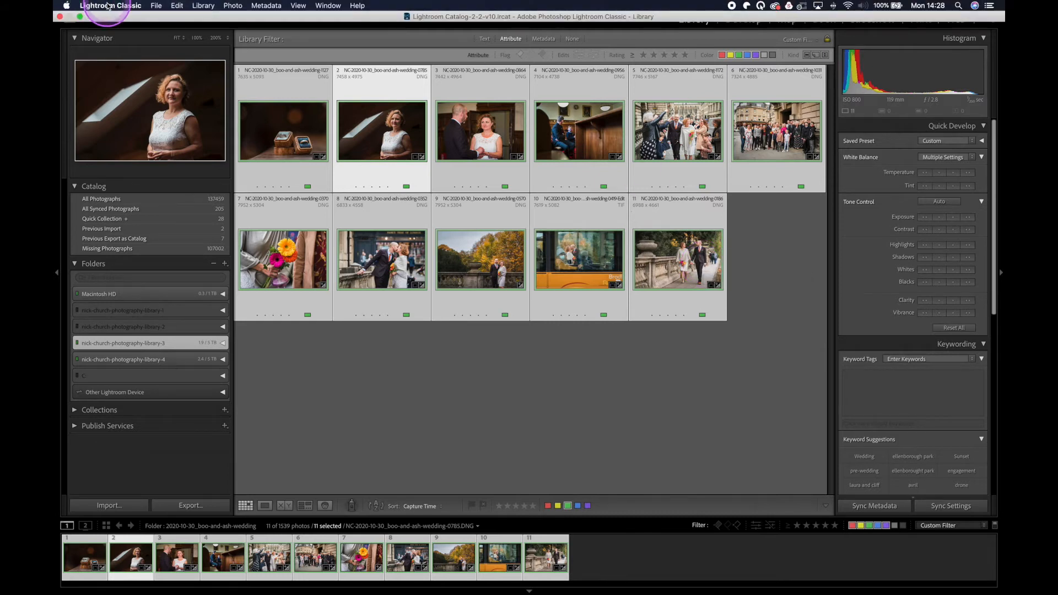
click(155, 6)
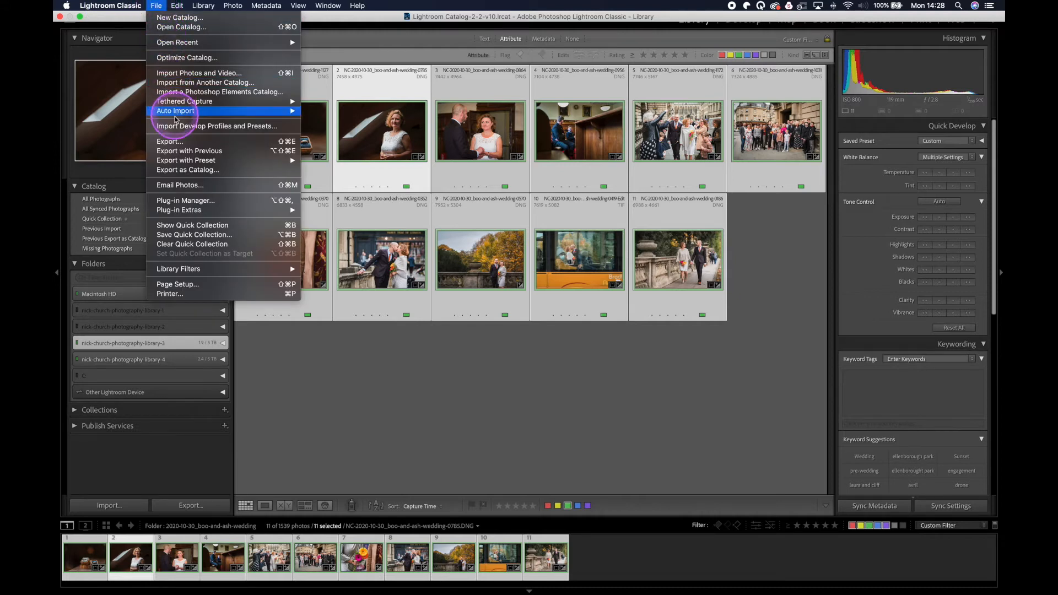
click(180, 172)
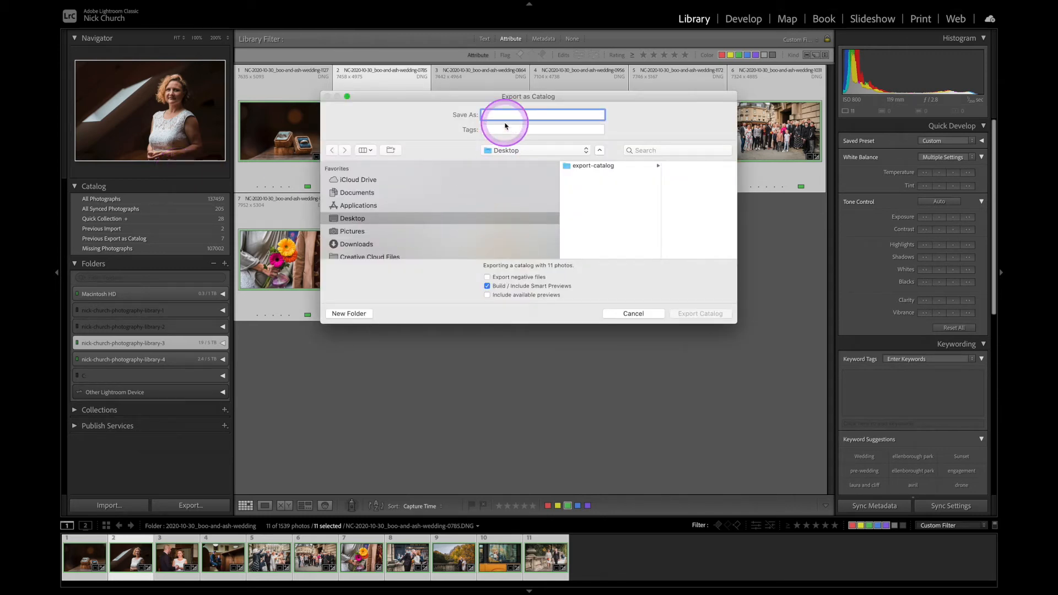
text(test-catalog-export)
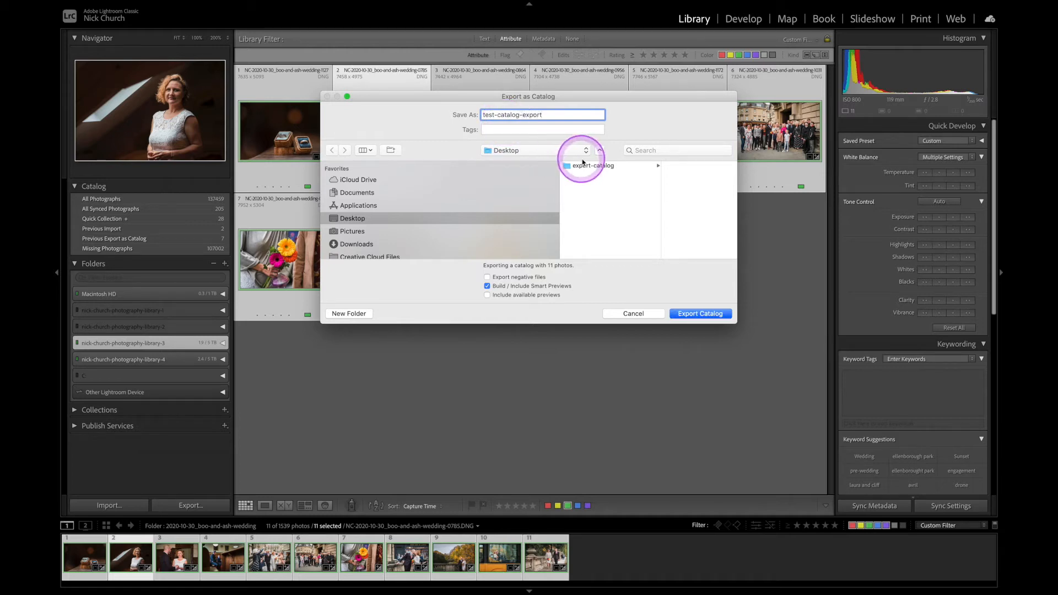
click(580, 166)
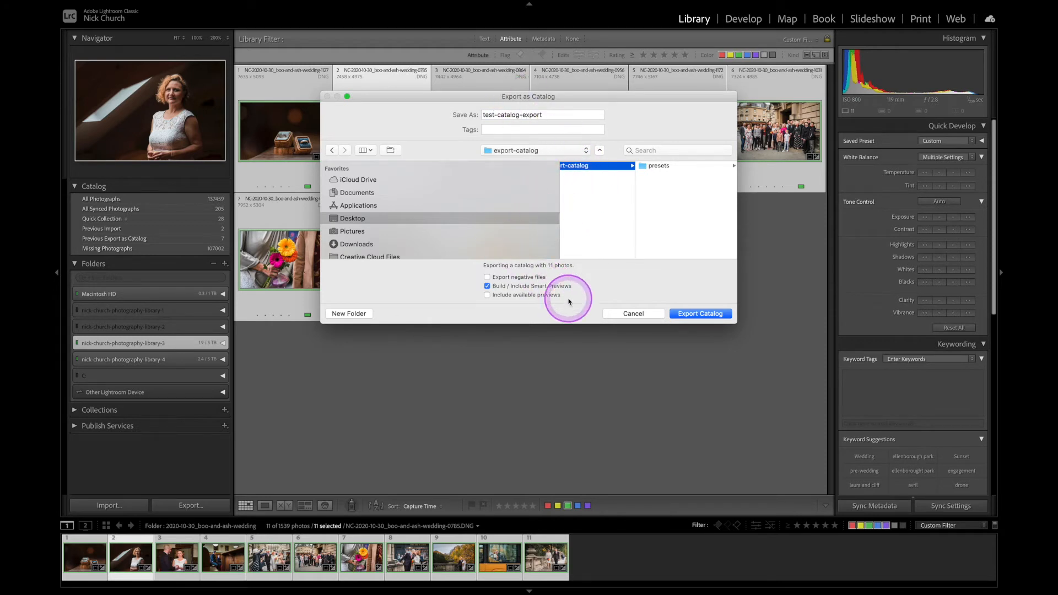
click(487, 286)
click(704, 313)
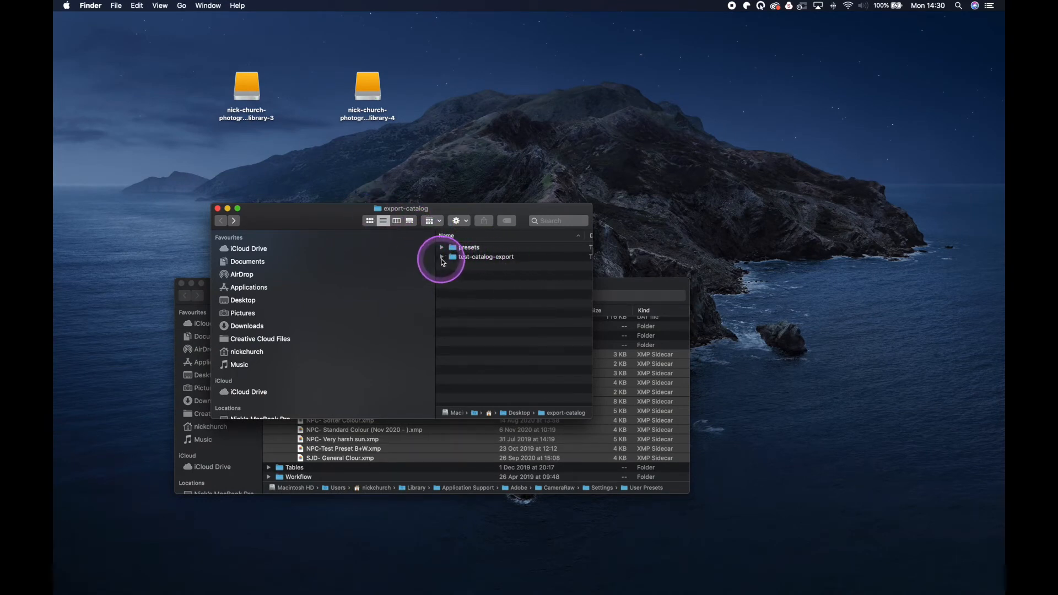
Step: Examine the names and sizes of the catalog and Smart Previews files inside the test-catalog-export folder
click(441, 257)
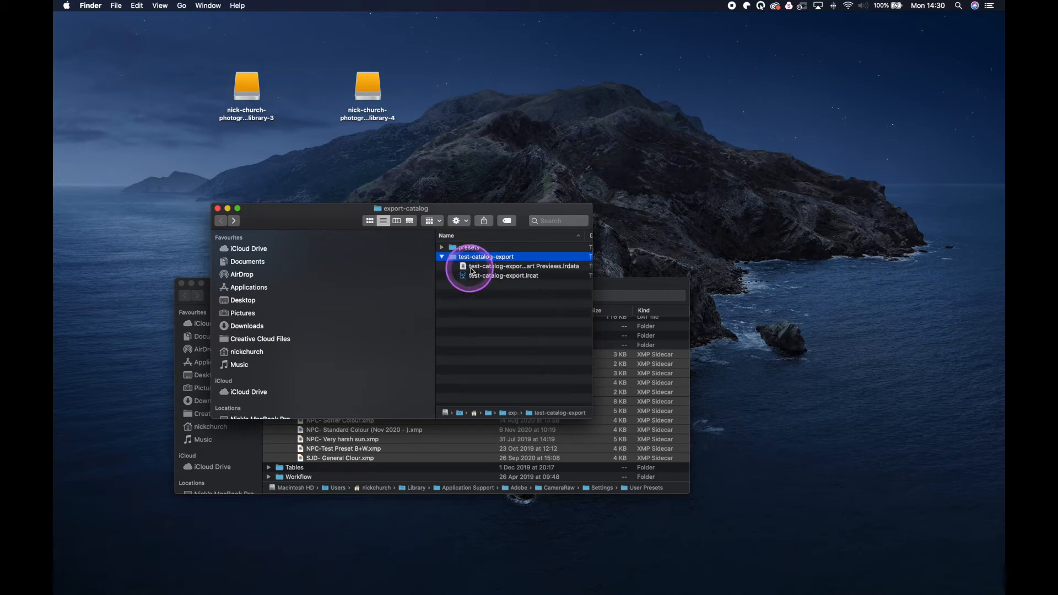
drag(592, 263, 781, 265)
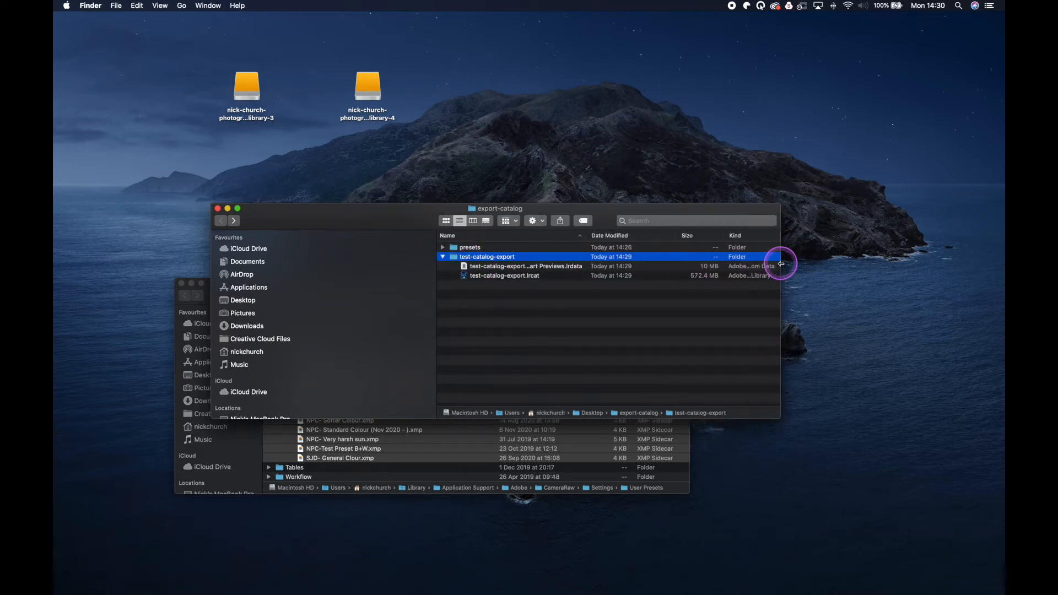
drag(586, 236, 706, 236)
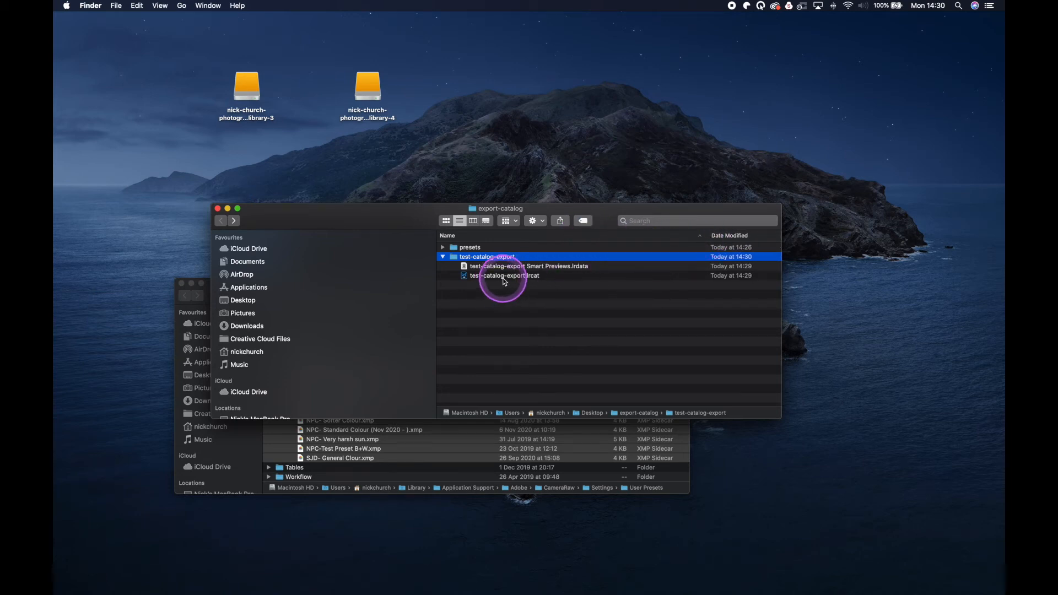
scroll(602, 313, right, 5)
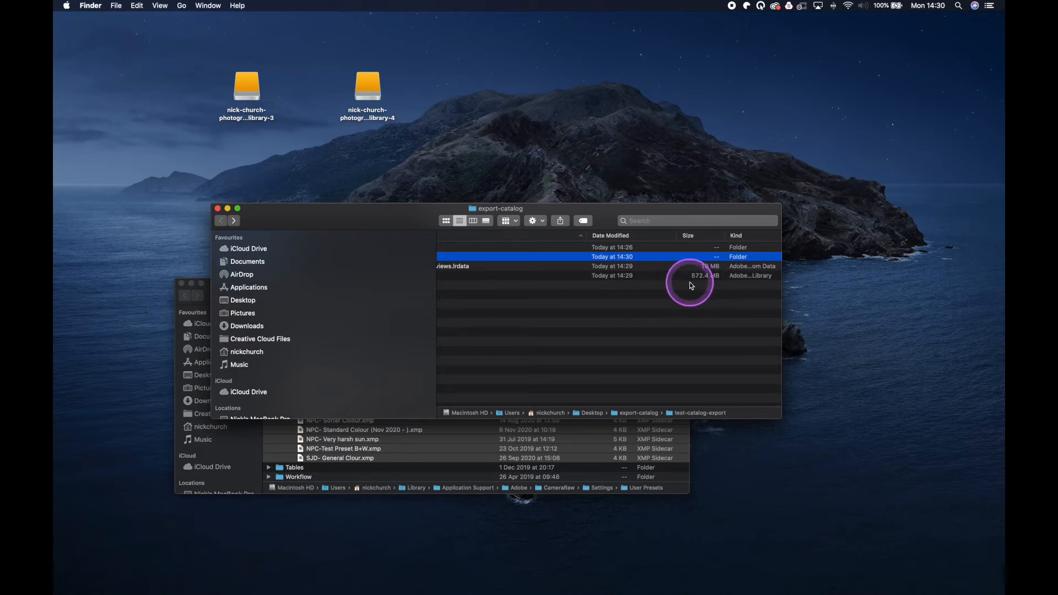
scroll(591, 293, left, 5)
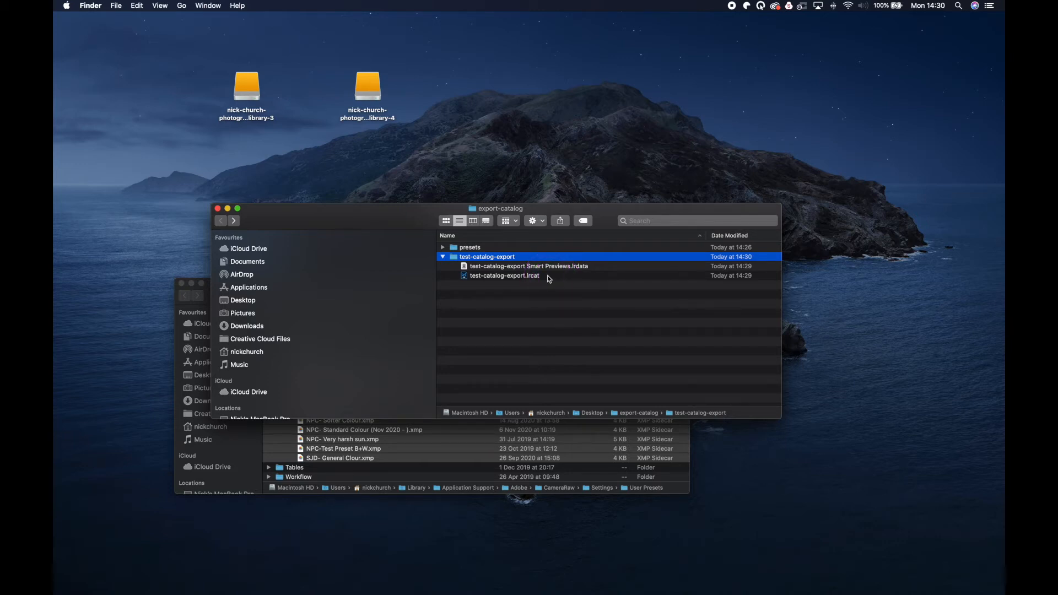
scroll(535, 276, right, 5)
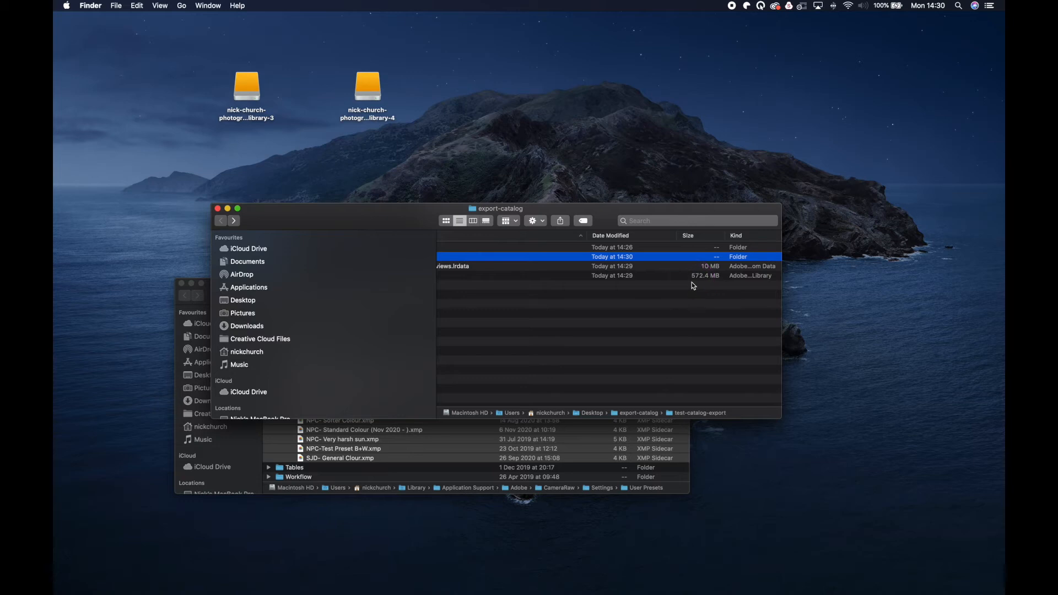
scroll(692, 282, left, 5)
scroll(691, 282, right, 5)
scroll(581, 284, left, 5)
key(Right)
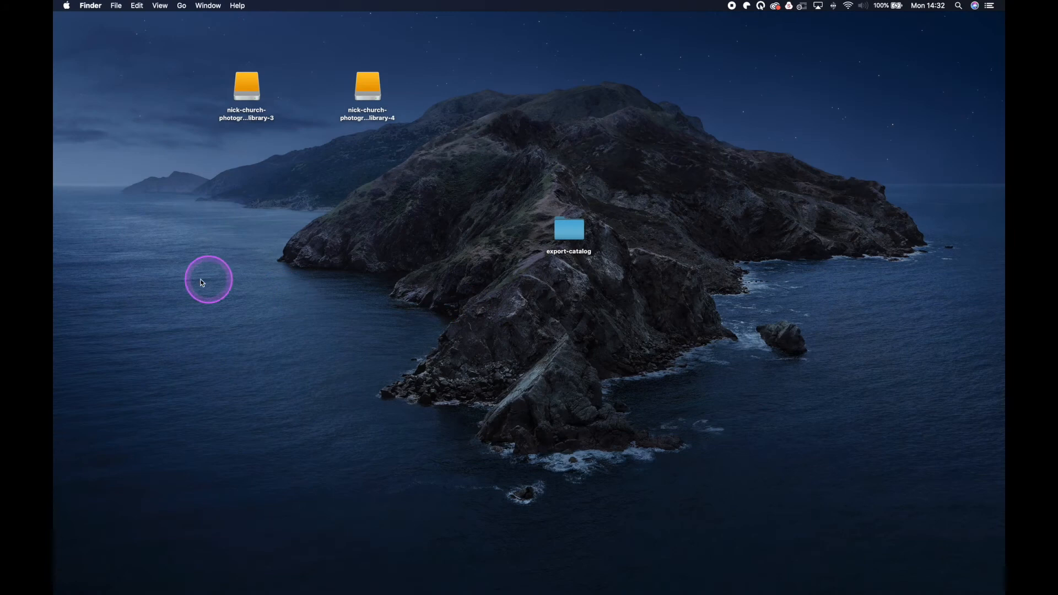
Step: Open the test-catalog-export catalog from the desktop's export-catalog folder and enlarge the photo of the couple kissing beside the stone balustrade
double_click(563, 235)
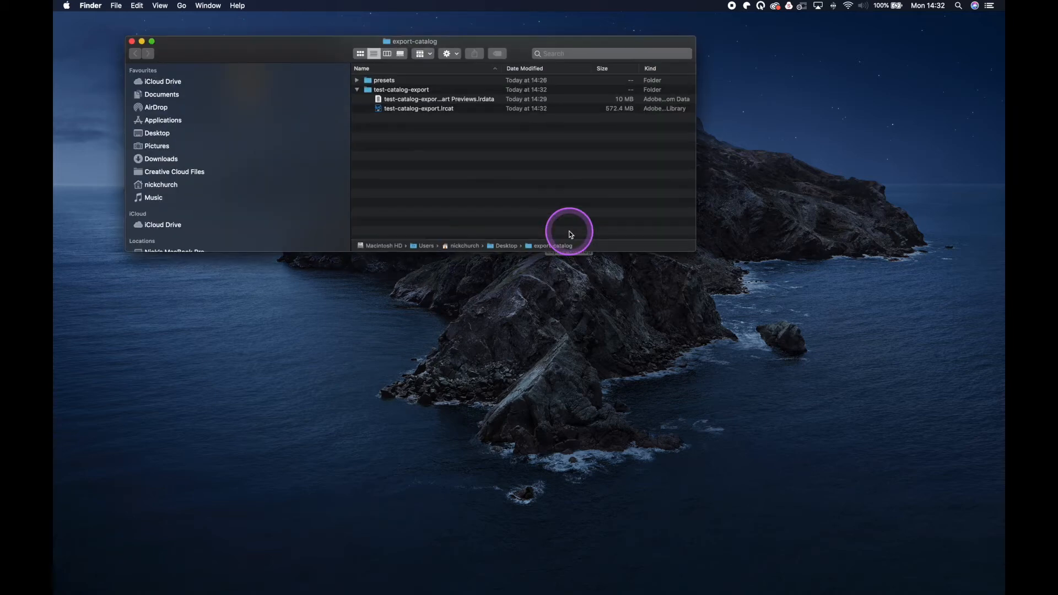
double_click(404, 109)
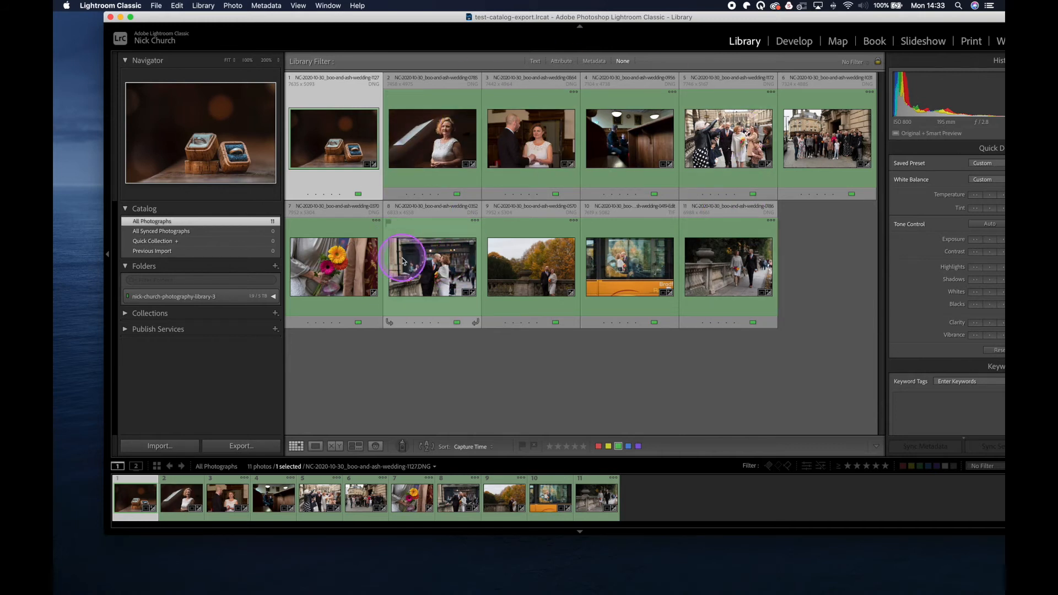
double_click(420, 279)
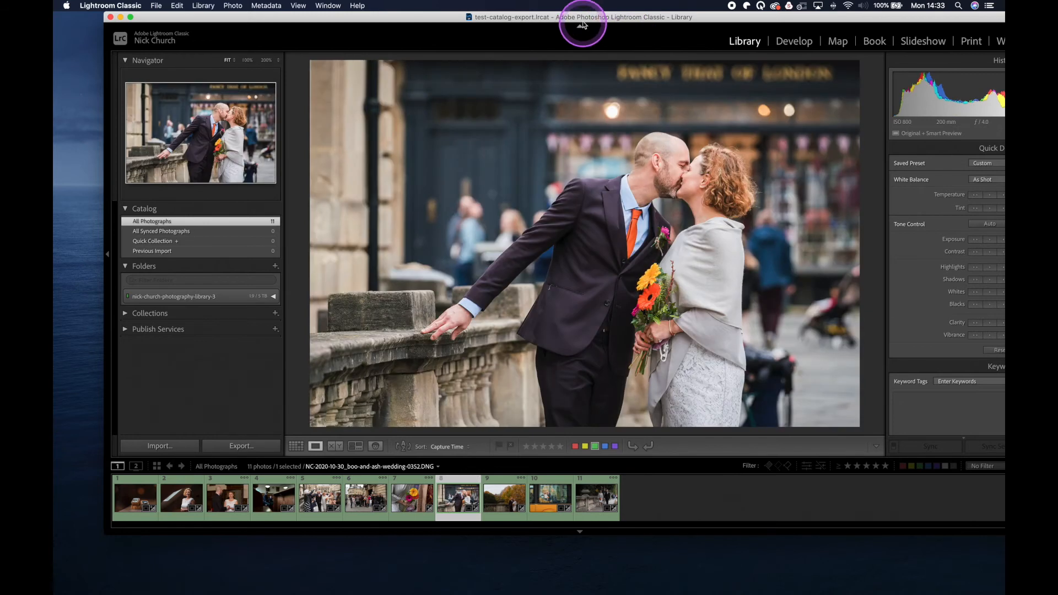
drag(578, 20, 535, 89)
drag(346, 83, 345, 65)
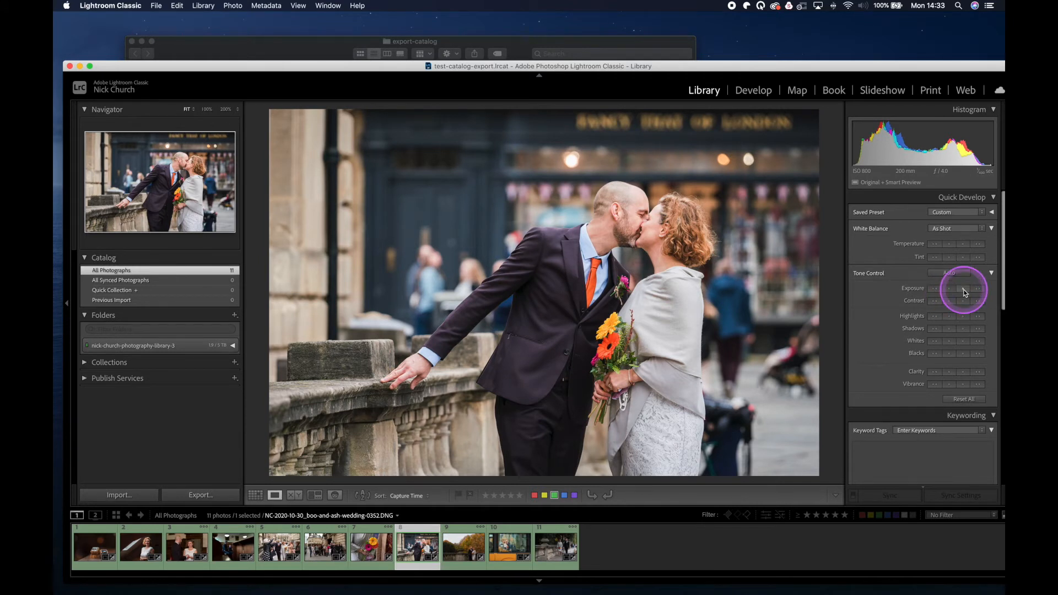
Step: Raise the kissing couple photo's exposure to +1.99 with Quick Develop and open it in the Develop module
click(962, 290)
click(963, 289)
click(752, 103)
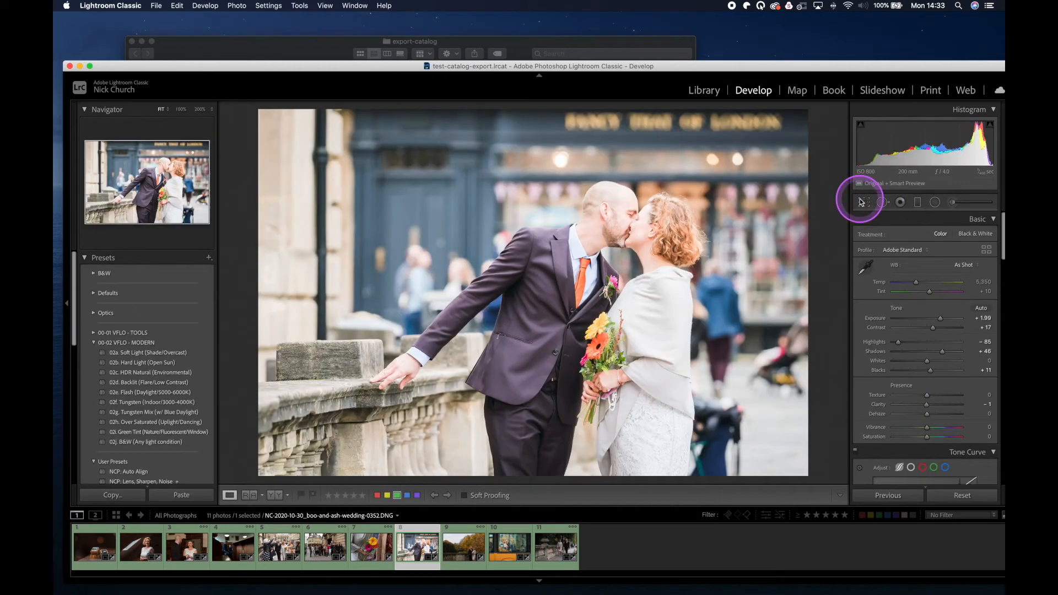
Step: Crop the kissing couple photo tighter around the pair and return to the Library grid
click(861, 202)
drag(300, 142, 333, 148)
drag(491, 223, 525, 226)
key(Return)
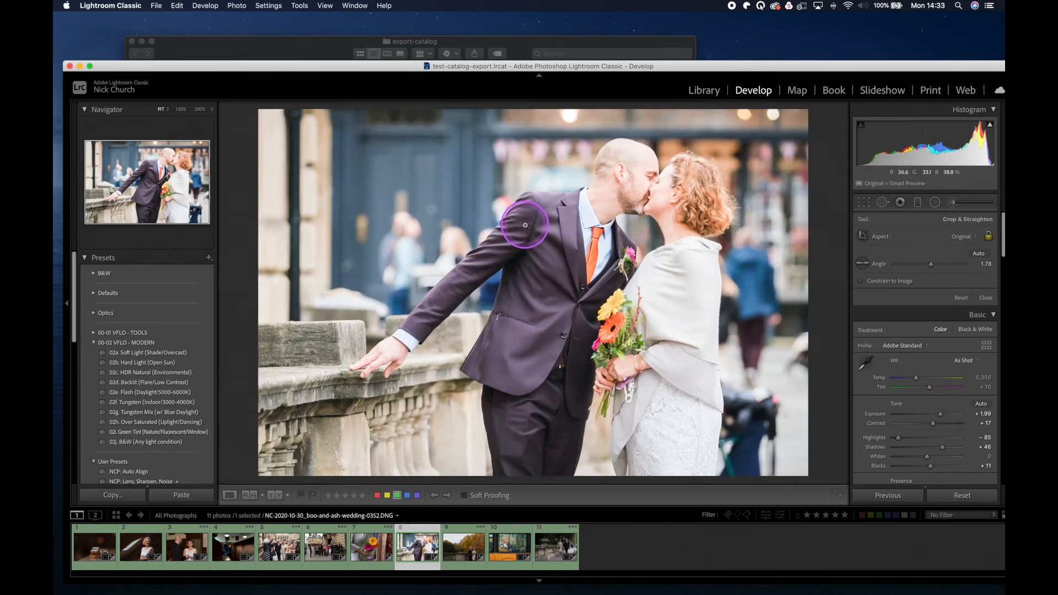
click(699, 94)
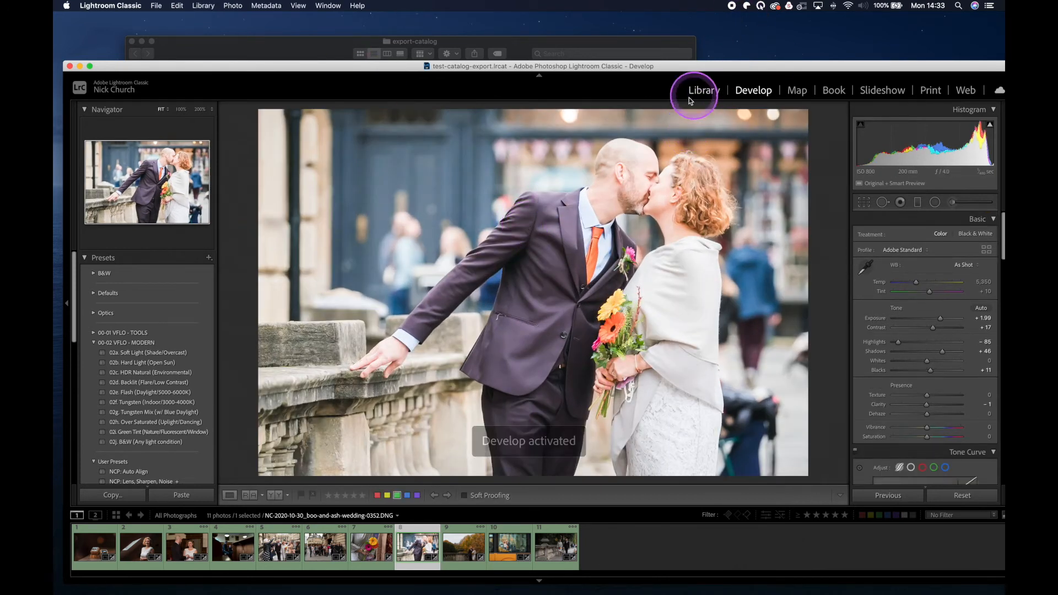
key(g)
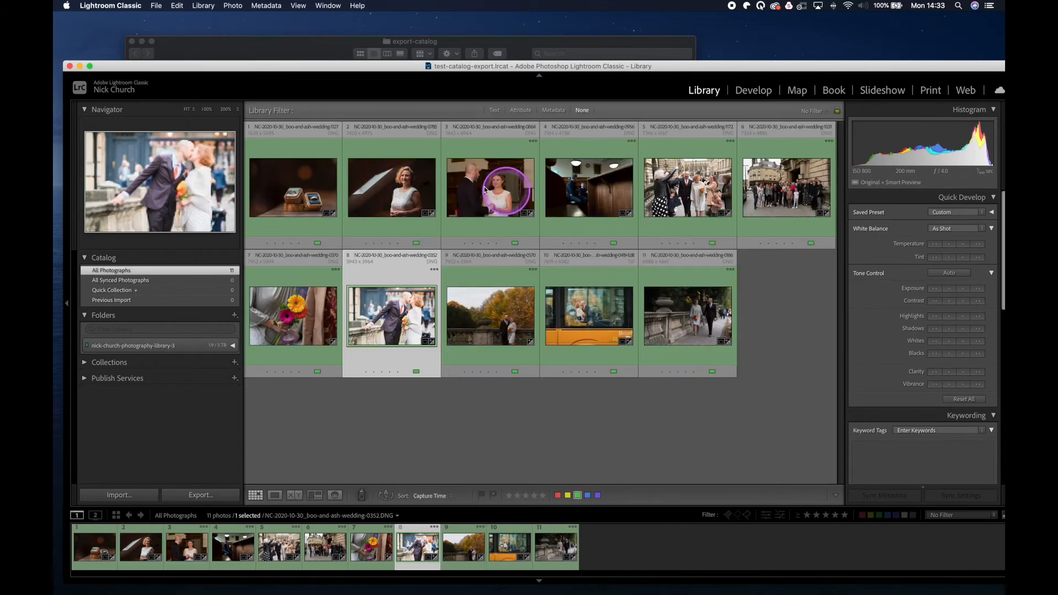
Step: Brighten the first photo, the wedding rings, to an exposure of +4.13 with Quick Develop
click(309, 188)
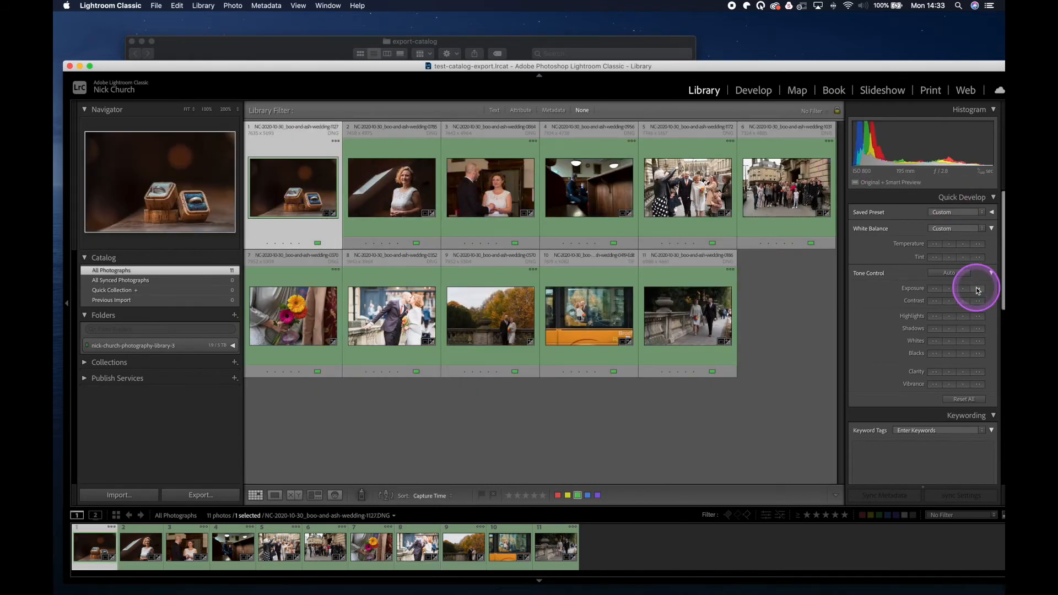
click(977, 289)
click(971, 289)
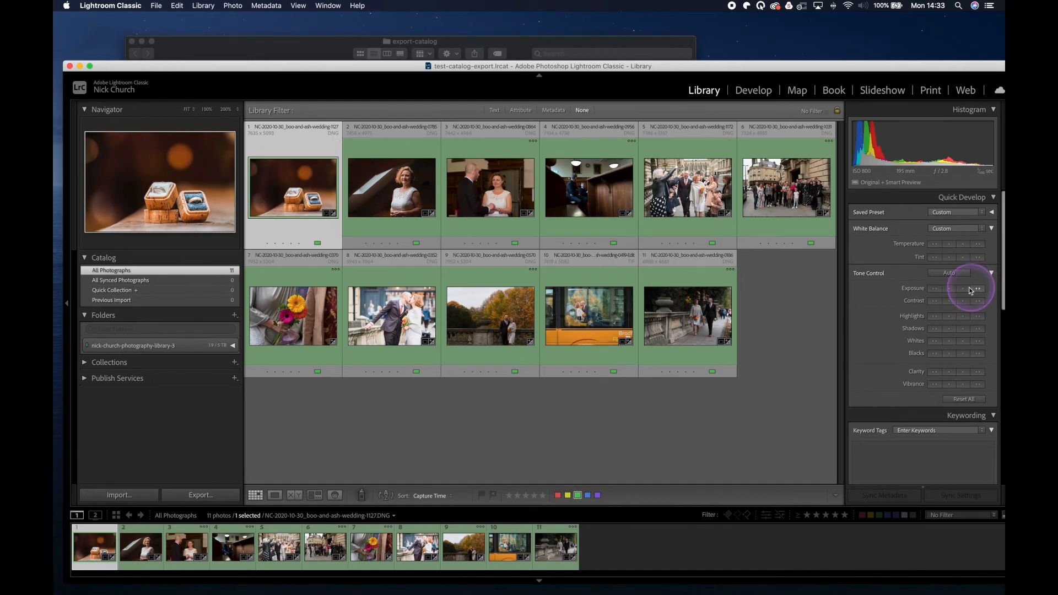
Step: Examine the bus window photo and its neighbouring wedding photos enlarged in the exported catalog
click(409, 262)
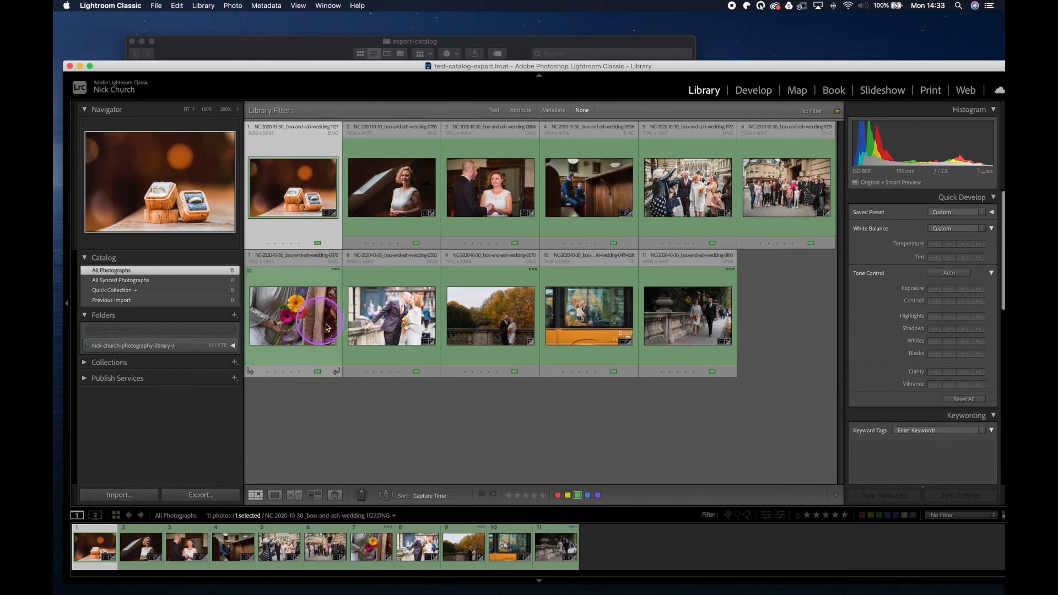
double_click(631, 315)
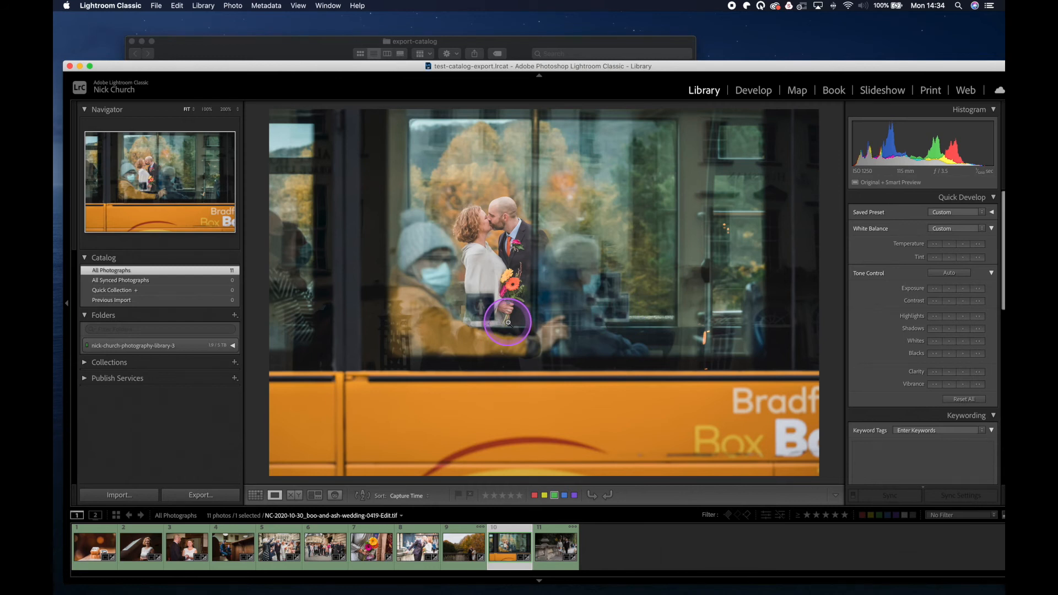
key(Right)
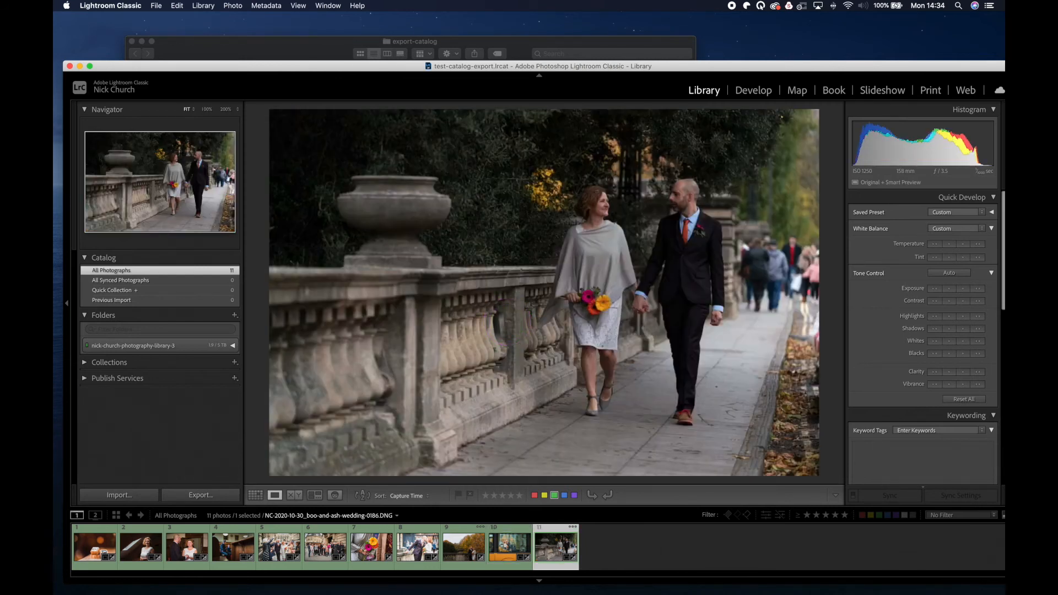
key(Left)
key(Left)
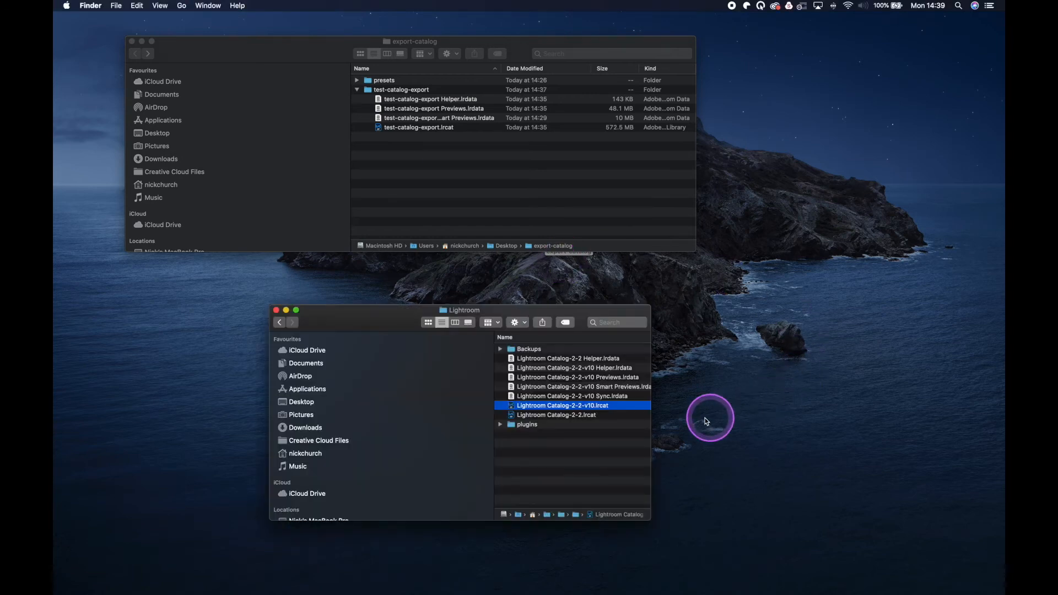
Step: Open the main catalog Lightroom Catalog-2-2-v10.lrcat and choose test-catalog-export.lrcat as the catalog to import from
double_click(585, 409)
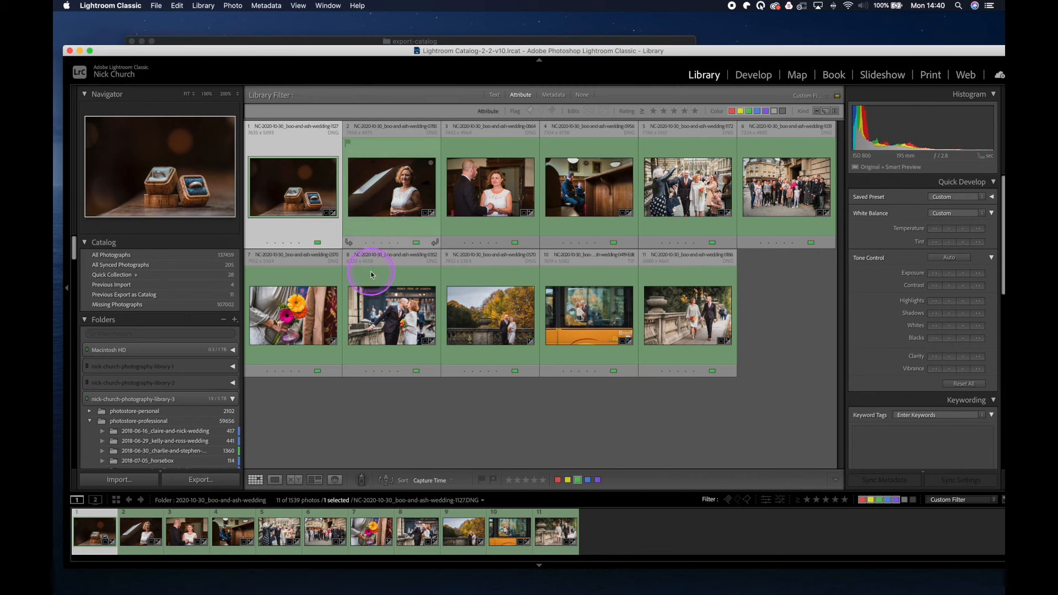
click(156, 5)
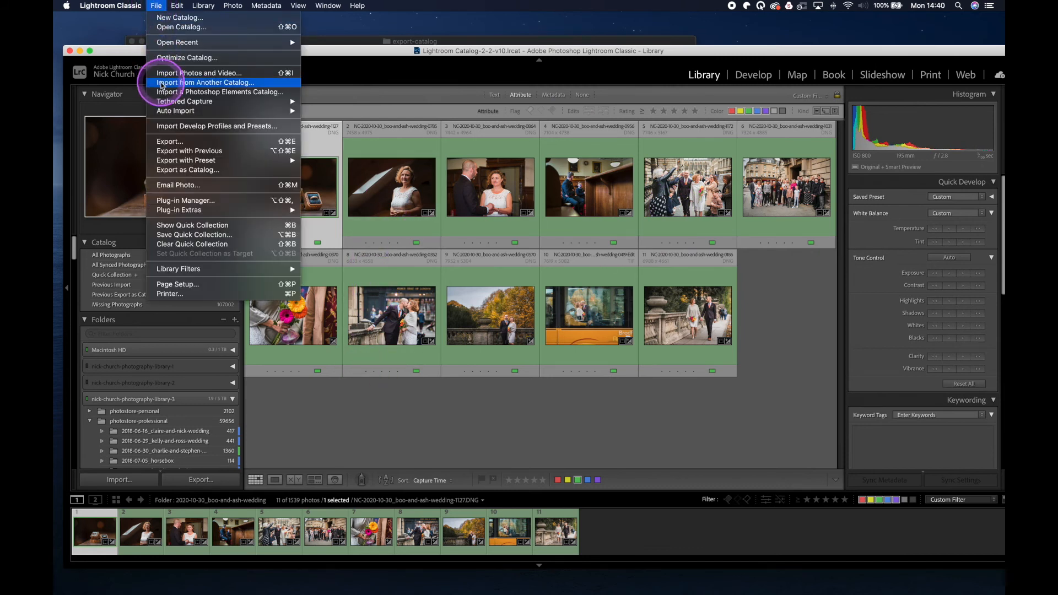
click(162, 82)
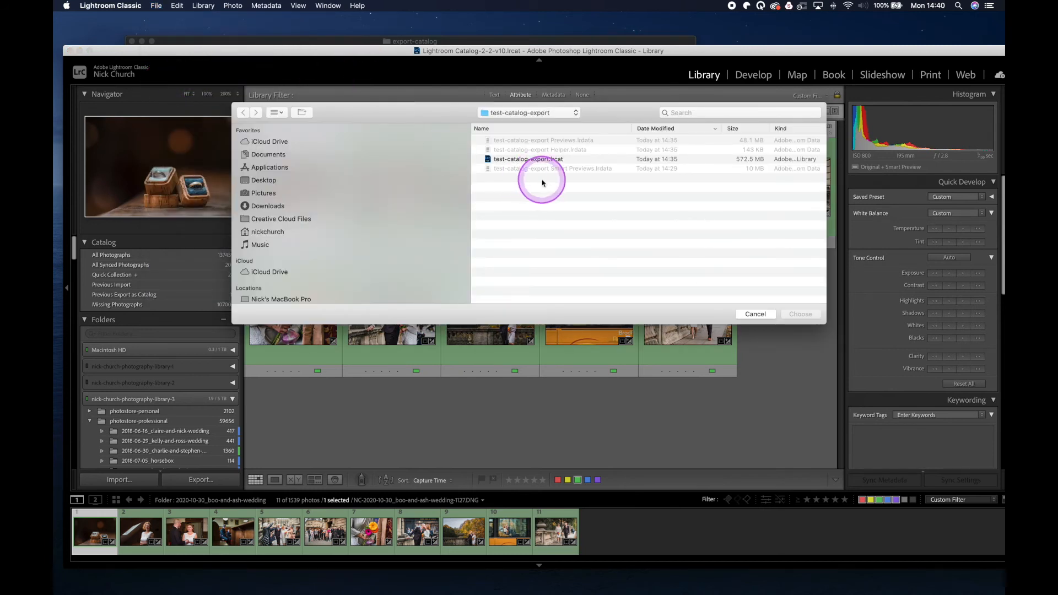
click(528, 160)
click(802, 314)
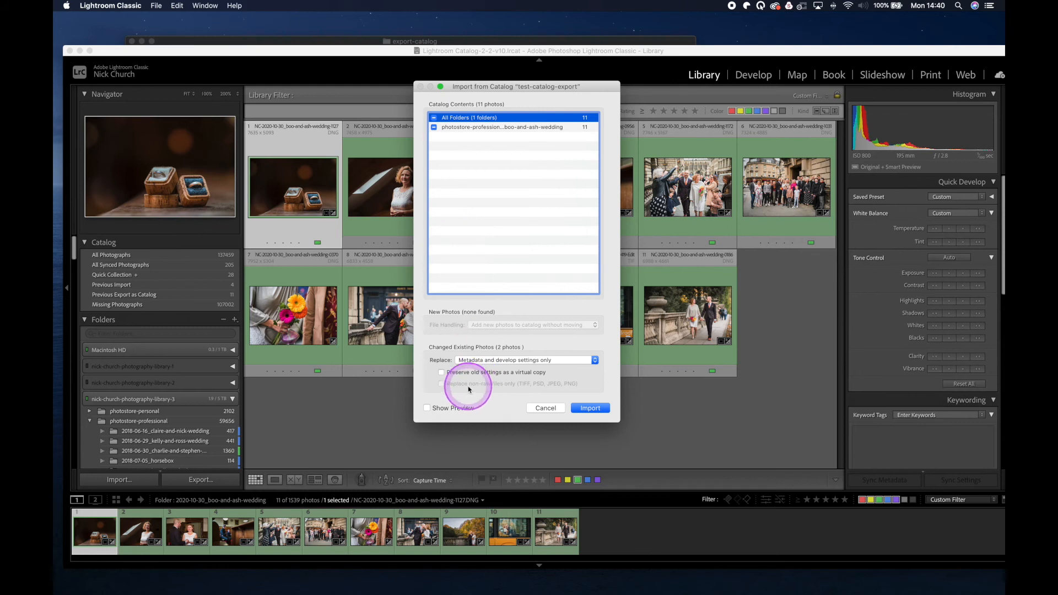
Step: Import the changed existing photos, replacing metadata and develop settings only
click(466, 361)
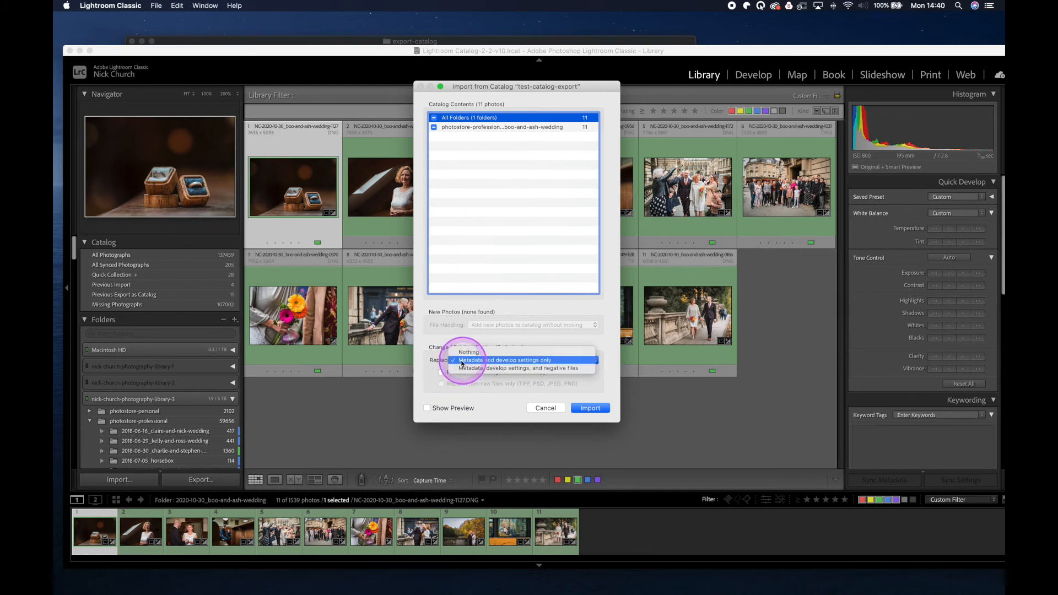
click(496, 361)
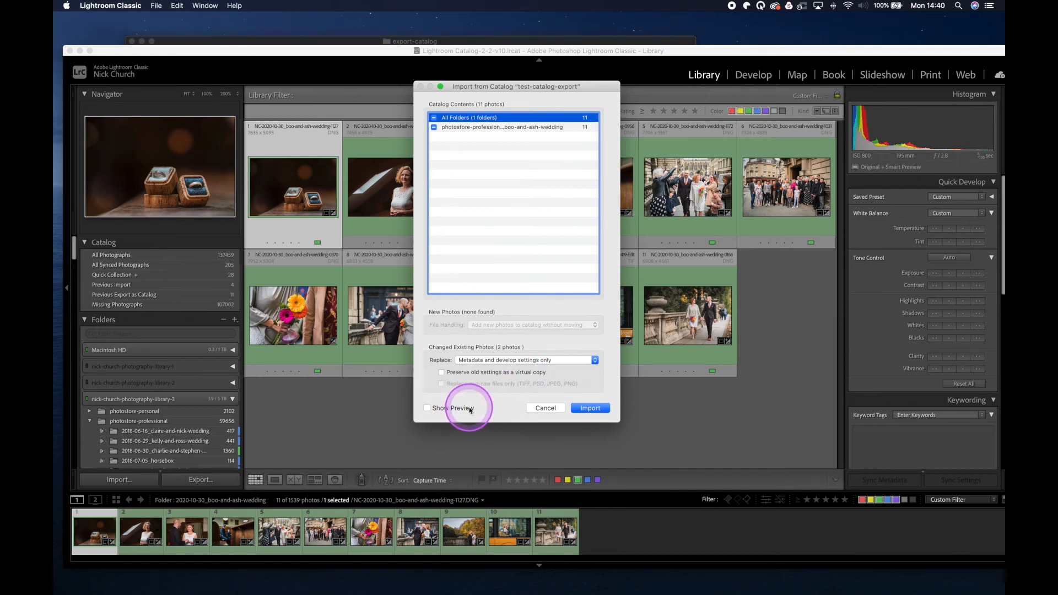
click(600, 410)
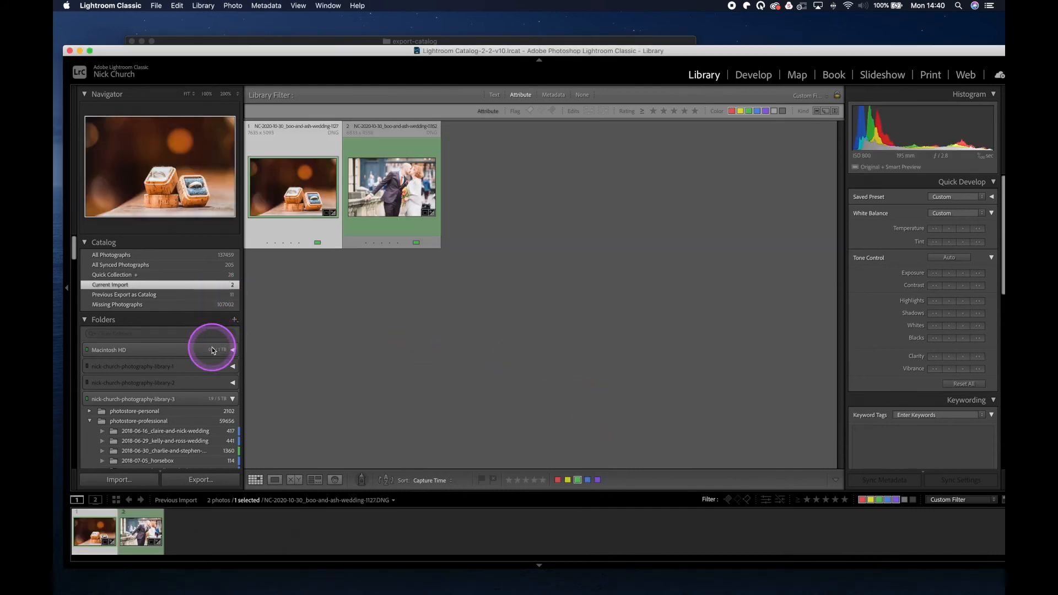
Step: Open the 2020-10-30 wedding folder in the main catalog and examine the edits on the kissing couple and rings photos
scroll(212, 350, down, 15)
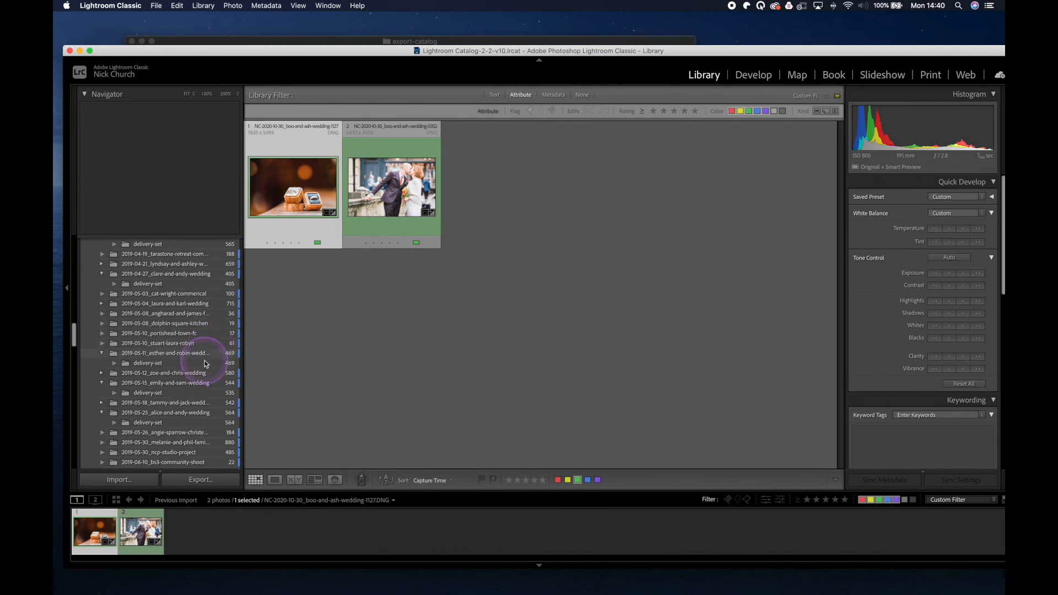
scroll(204, 380, down, 15)
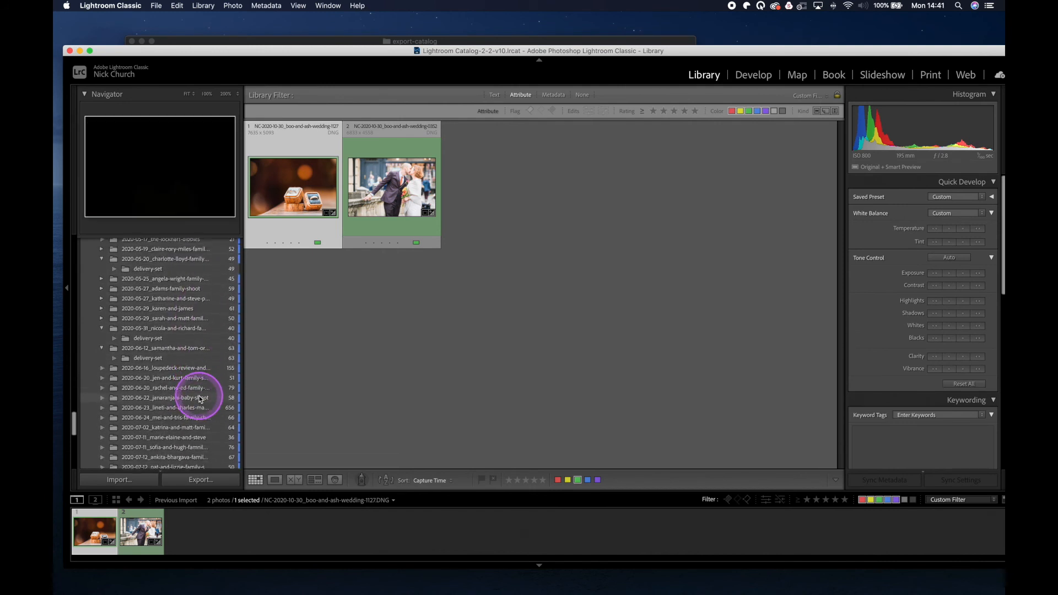
scroll(200, 399, down, 15)
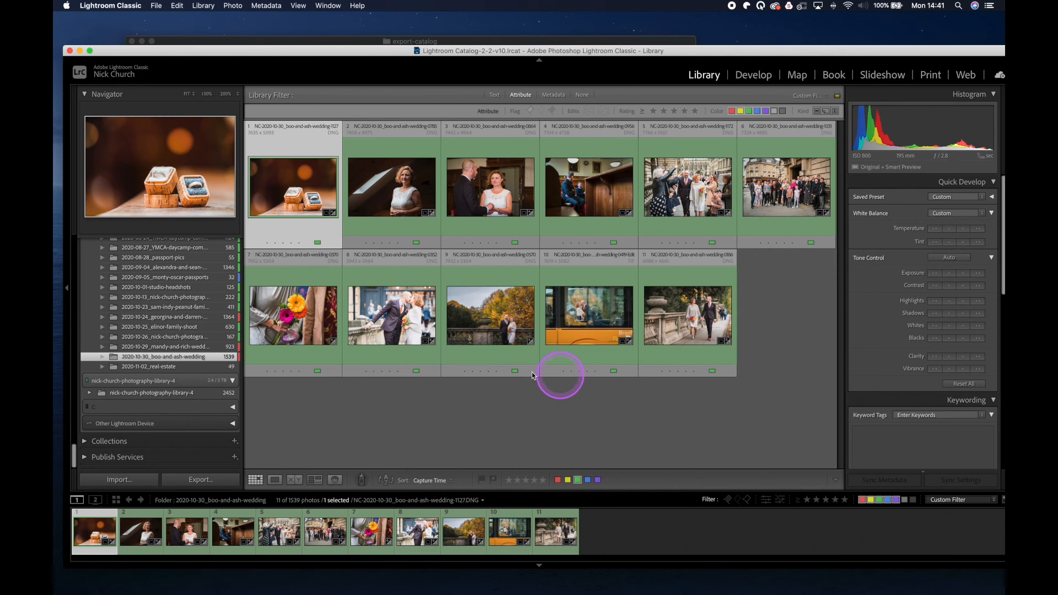
click(379, 287)
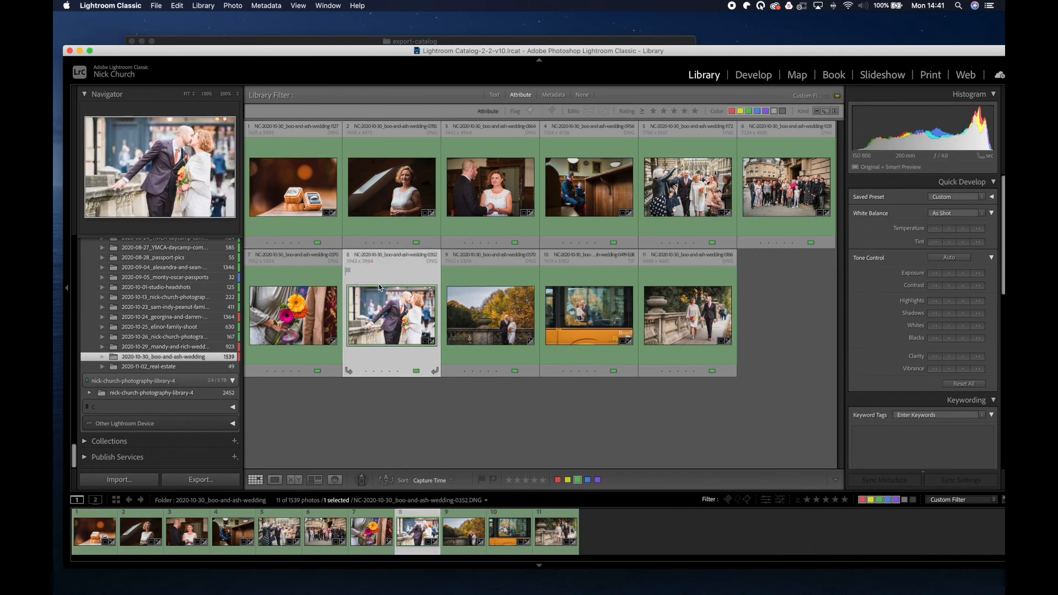
click(295, 175)
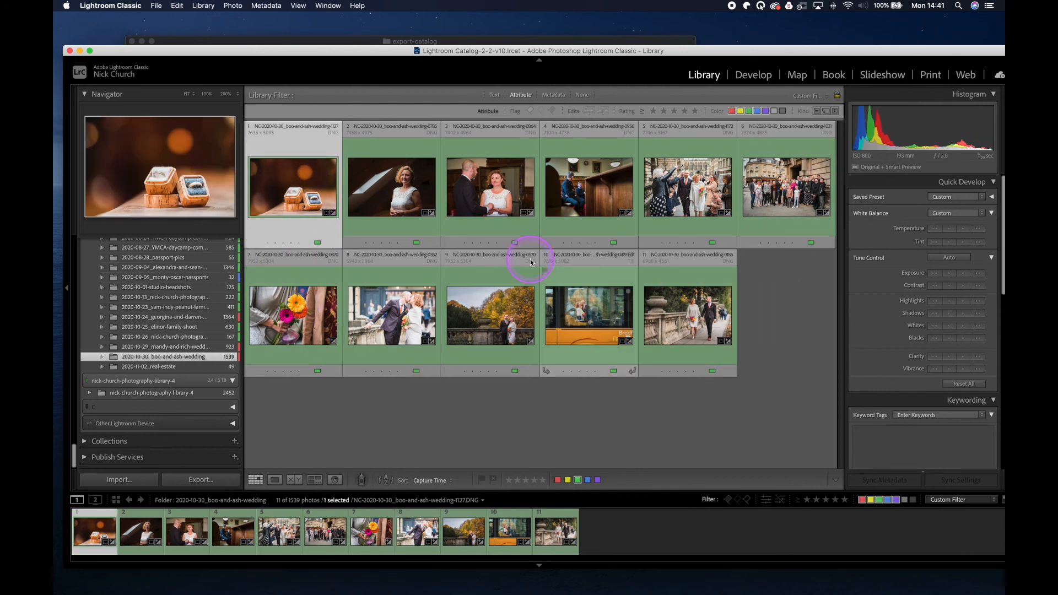
click(397, 281)
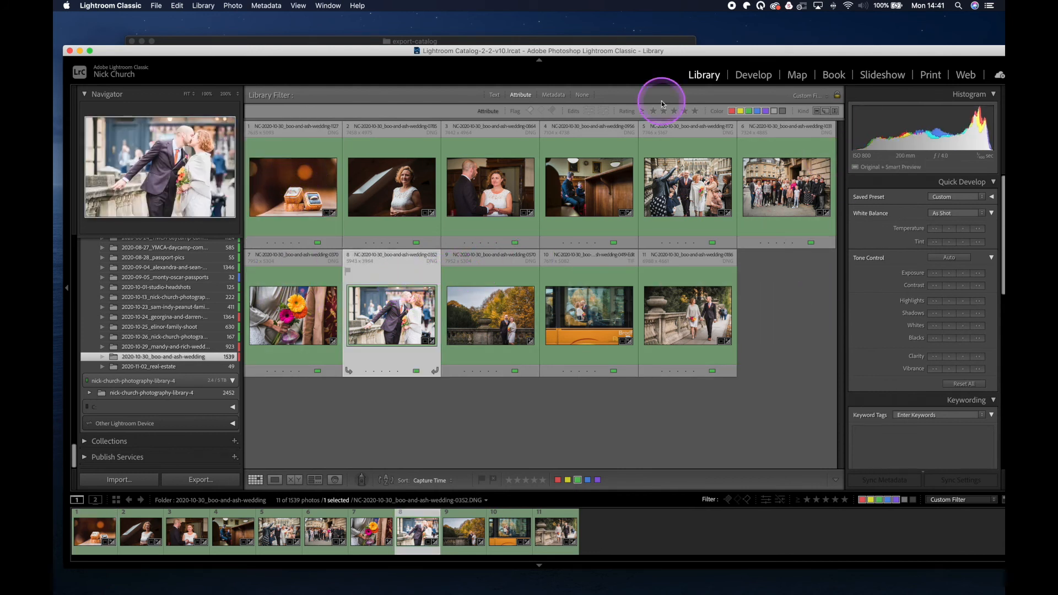
Step: Revert the kissing couple photo and the rings photo to their 31/10/2020 Export - Hard Drive states in the develop history
click(753, 75)
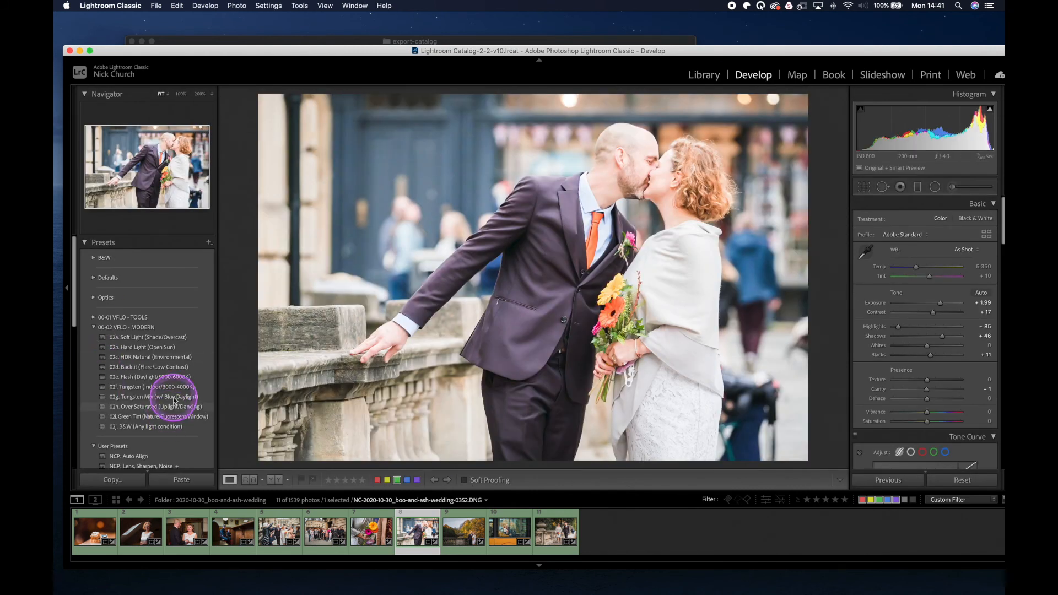
scroll(170, 329, down, 10)
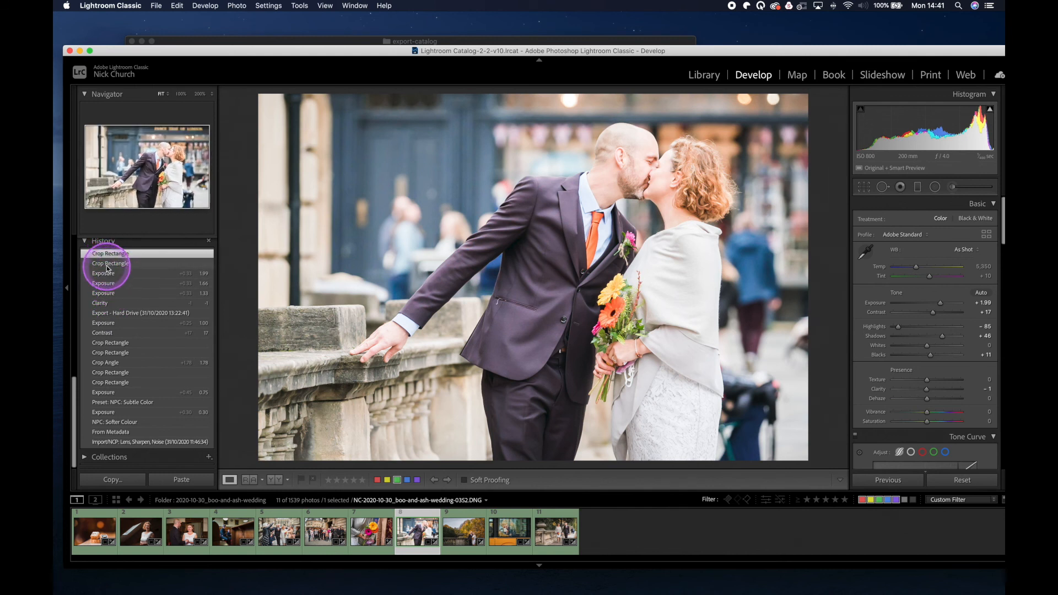
click(106, 313)
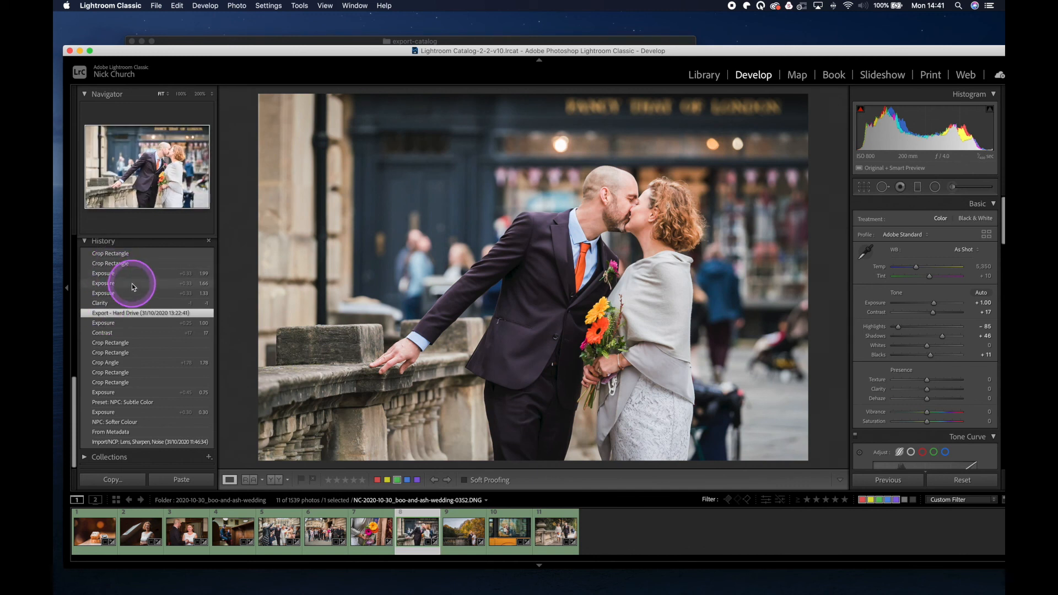
click(89, 515)
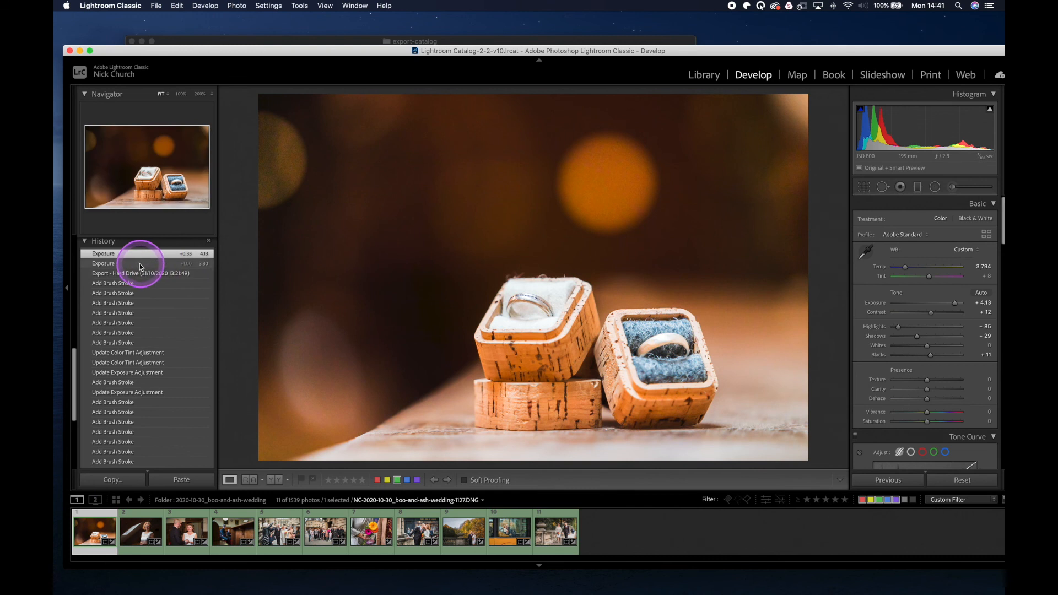
click(111, 274)
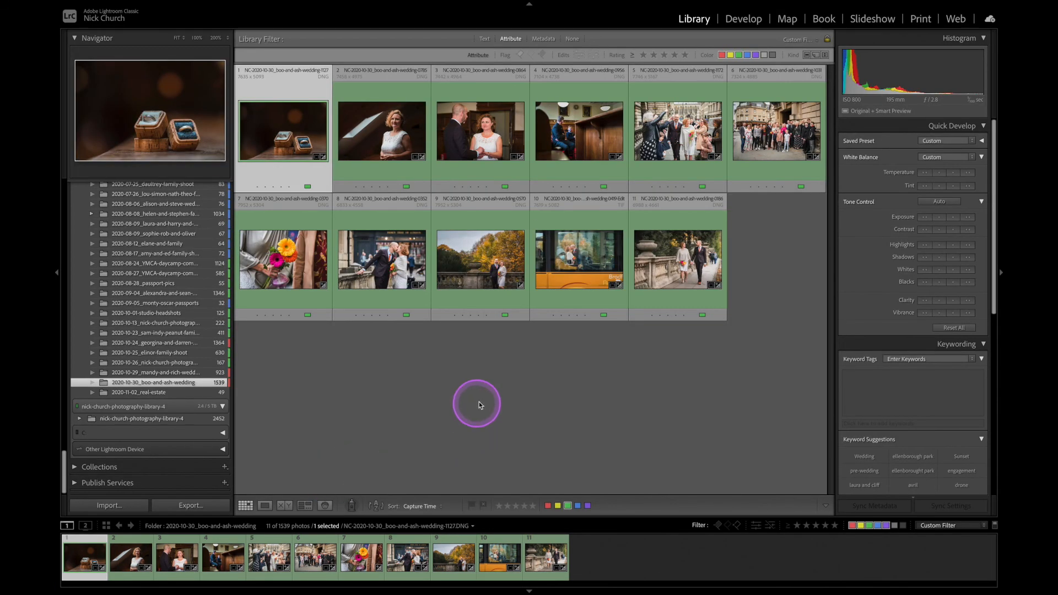
Step: Open the bus window photo enlarged in the main catalog and examine it at closer zoom
double_click(575, 302)
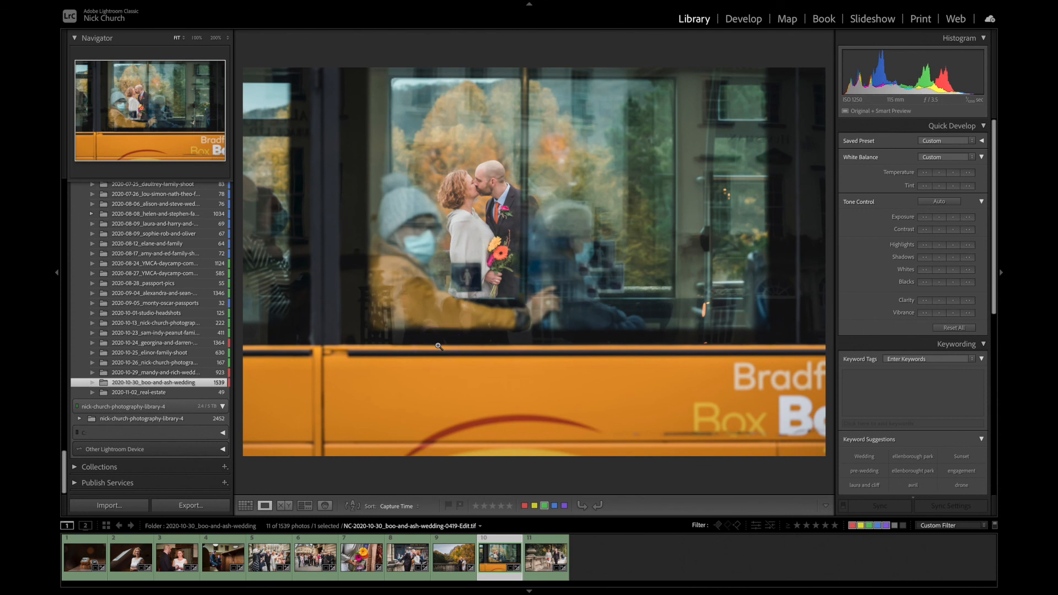
key(g)
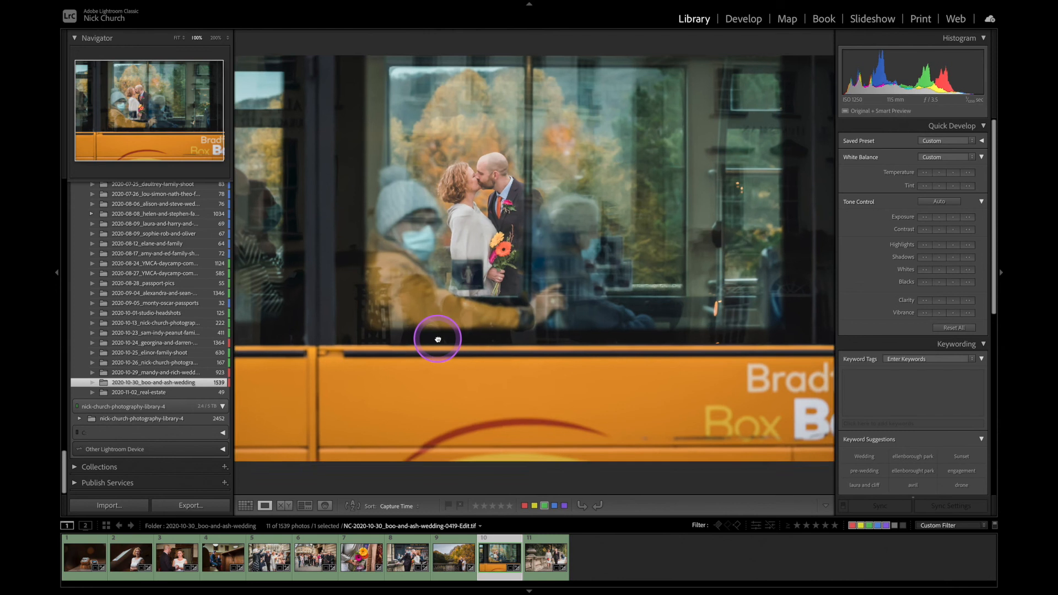